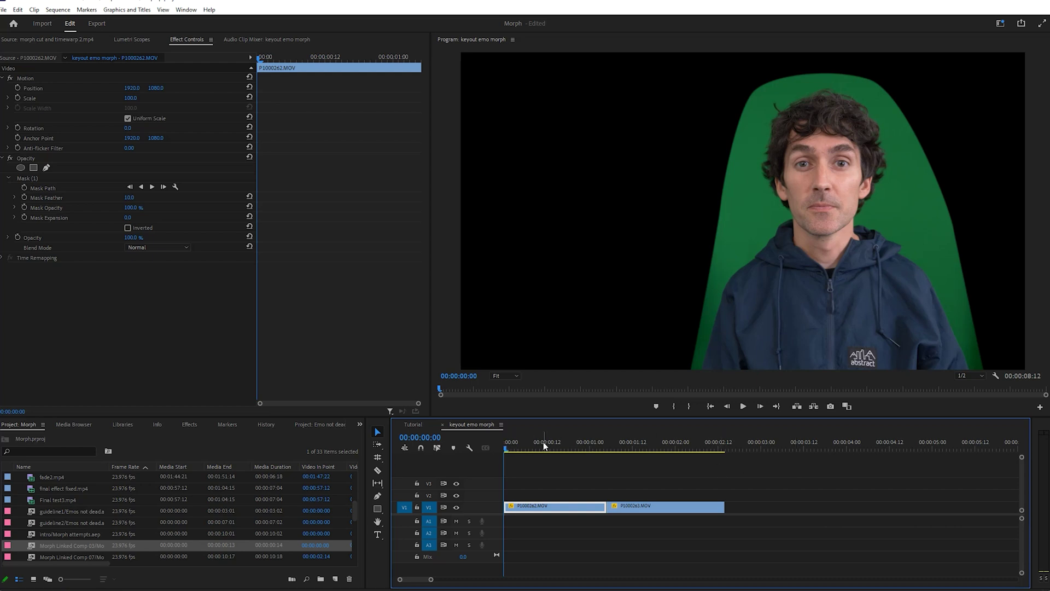
Shift the emo clip slightly earlier and drop its opacity to 0 to compare the faces.
{"action": "left_click_drag", "start_coordinate": [545, 446], "coordinate": [613, 497]}
{"action": "left_click", "coordinate": [605, 446]}
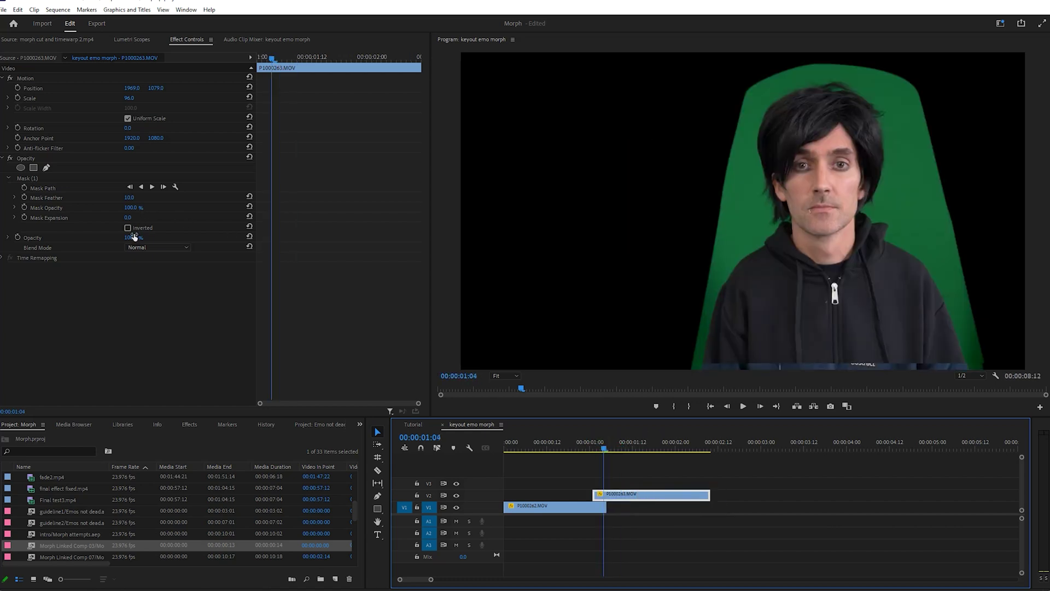
{"action": "left_click_drag", "start_coordinate": [134, 238], "coordinate": [109, 237]}
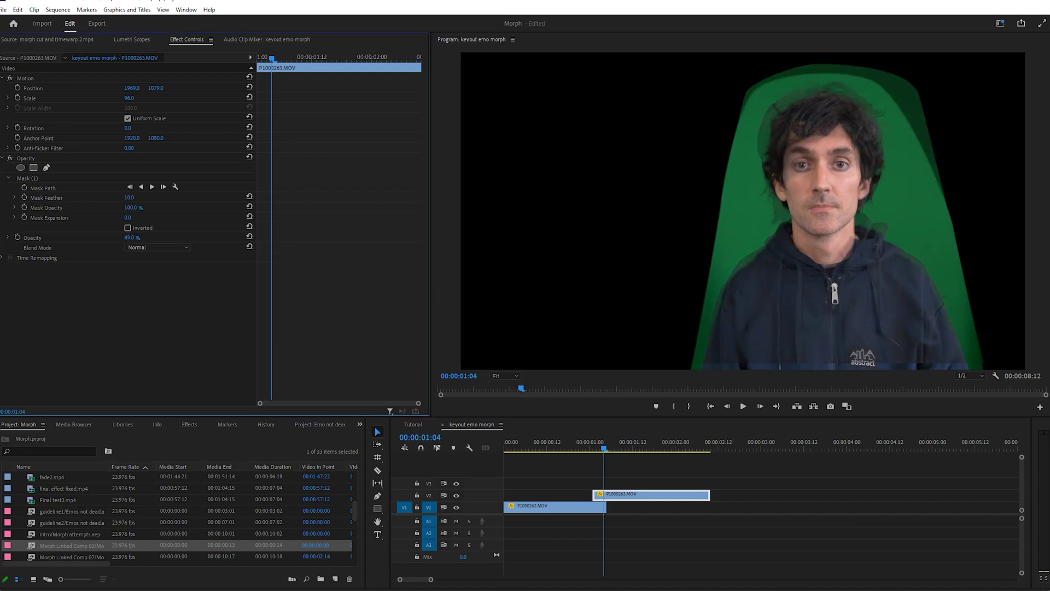
{"action": "left_click", "coordinate": [131, 237]}
{"action": "type", "text": "0"}
{"action": "key", "text": "Return"}
Toggle between the emo and curly faces, restore 100% opacity, and drag the emo clip toward V1.
{"action": "key", "text": "ctrl+z"}
{"action": "key", "text": "ctrl+shift+z"}
{"action": "key", "text": "ctrl+z"}
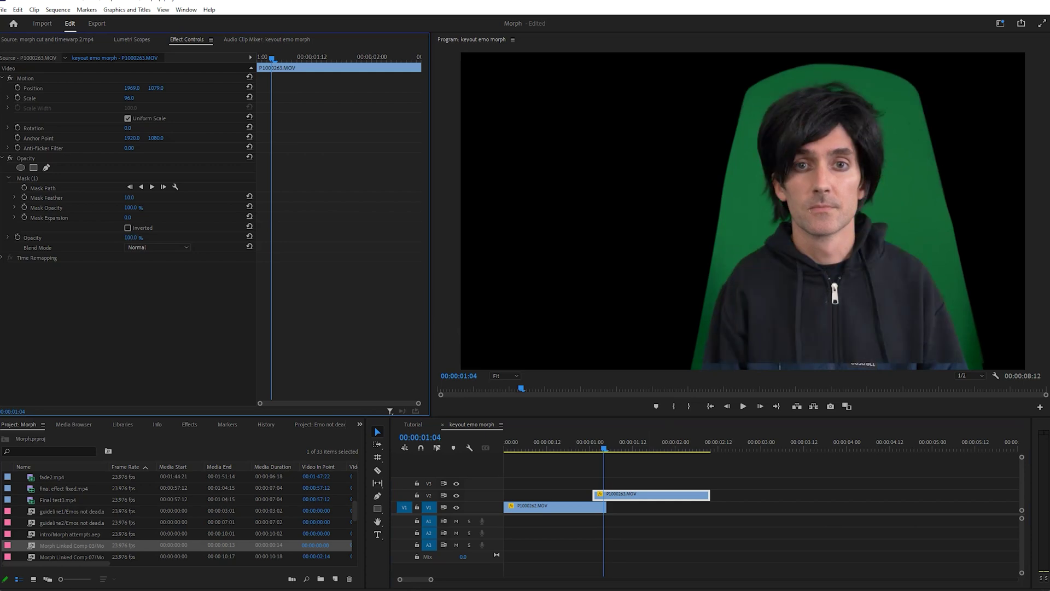
{"action": "left_click_drag", "start_coordinate": [622, 495], "coordinate": [634, 507]}
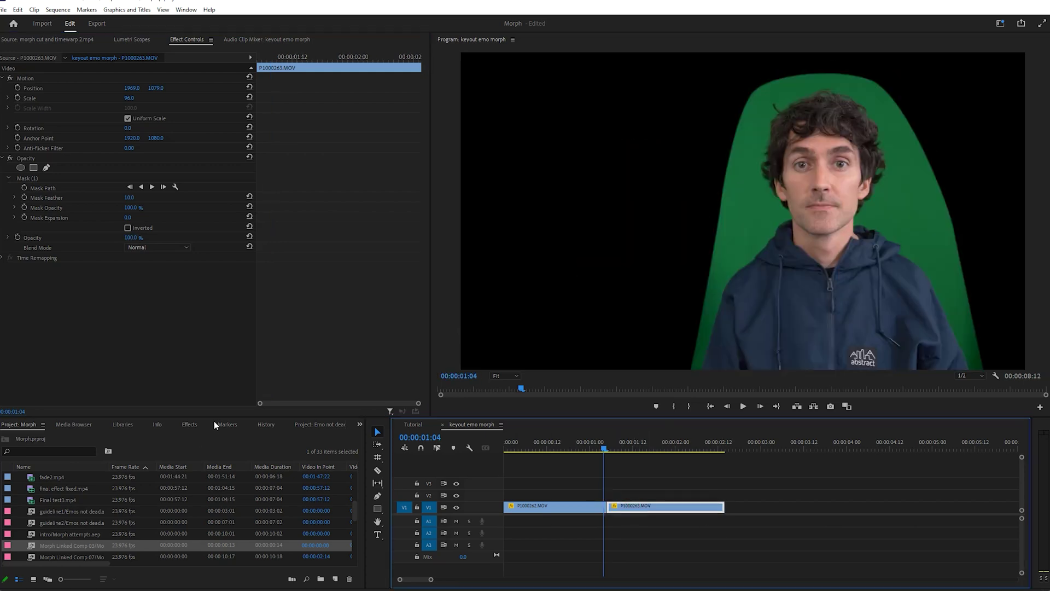
Apply Morph Cut from the morph-filtered effects to the edit point between P1000262 and P1000263.
{"action": "left_click", "coordinate": [188, 424]}
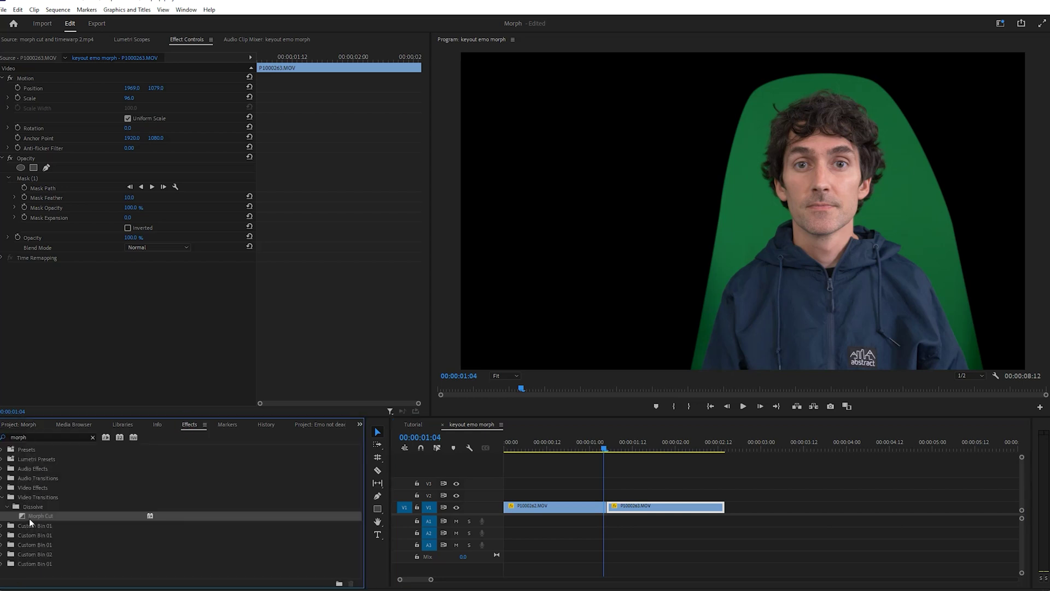
{"action": "left_click_drag", "start_coordinate": [45, 518], "coordinate": [627, 507]}
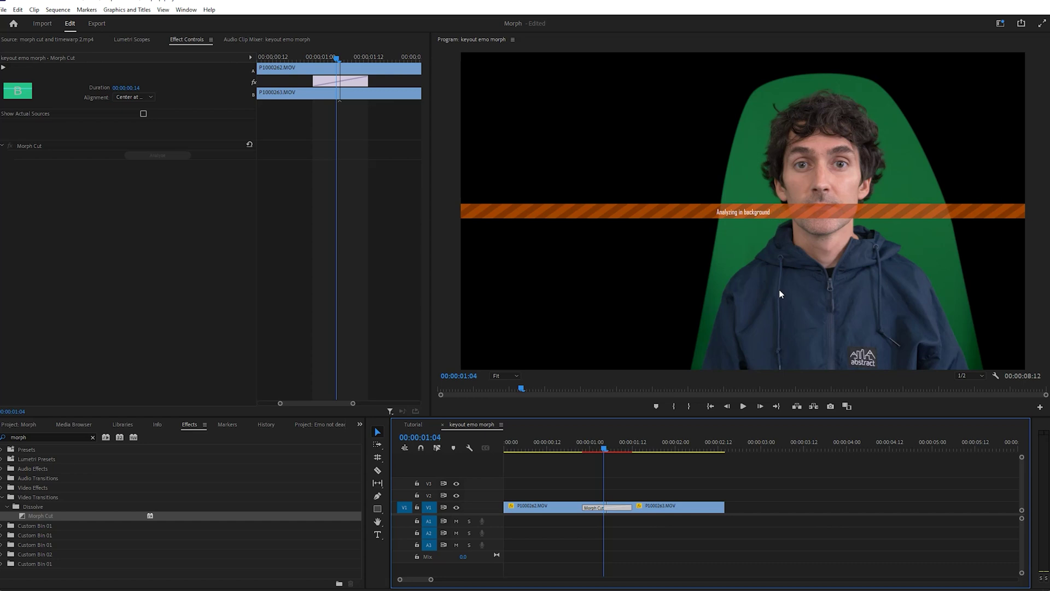
{"action": "left_click_drag", "start_coordinate": [593, 445], "coordinate": [583, 449]}
{"action": "key", "text": "Right"}
{"action": "key", "text": "Right"}
{"action": "key", "text": "Right"}
{"action": "key", "text": "Right"}
{"action": "key", "text": "Right"}
{"action": "key", "text": "Right"}
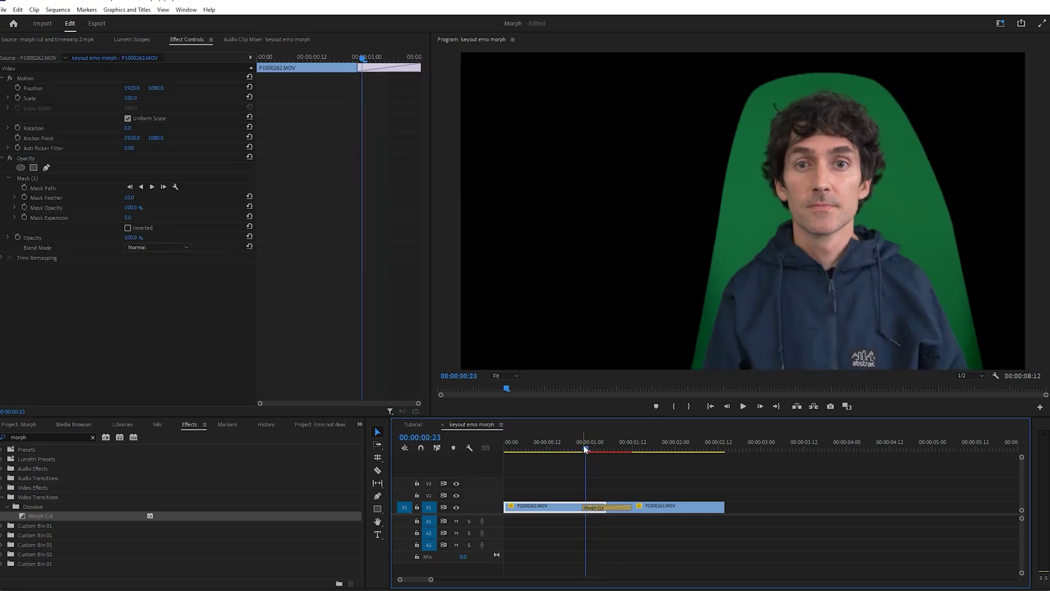
{"action": "key", "text": "Right"}
{"action": "key", "text": "Right"}
{"action": "key", "text": "Right"}
{"action": "key", "text": "Right"}
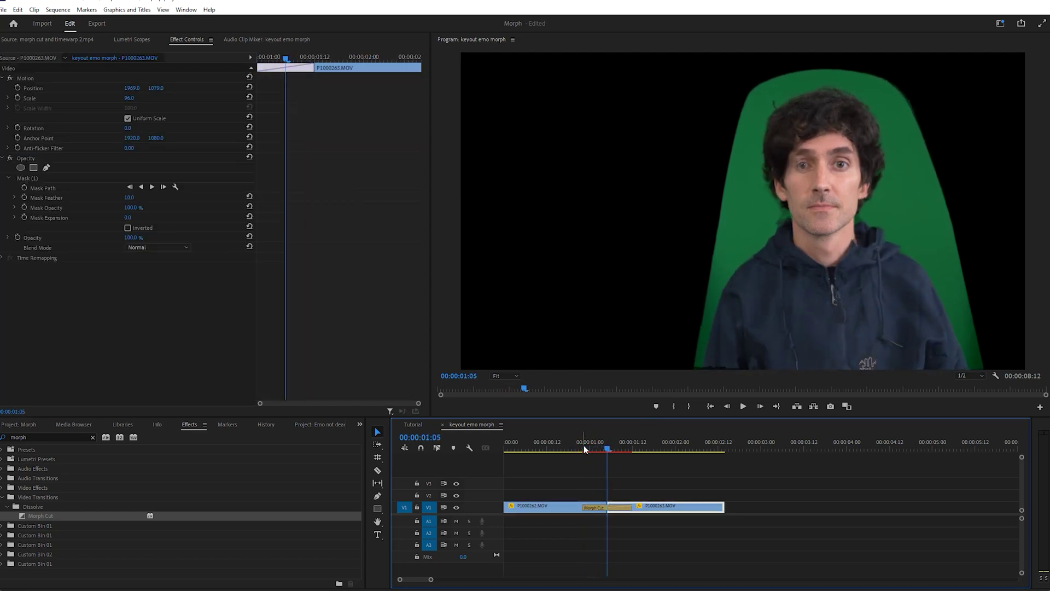
{"action": "key", "text": "Right"}
{"action": "key", "text": "Right"}
{"action": "key", "text": "Right"}
{"action": "key", "text": "Right"}
{"action": "key", "text": "Right"}
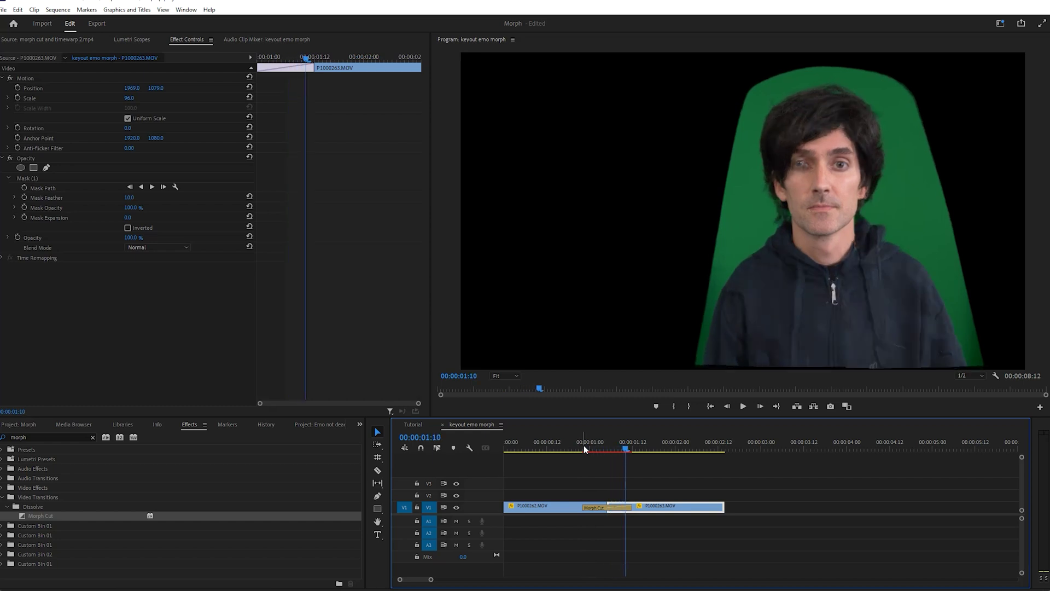
{"action": "key", "text": "Left"}
{"action": "key", "text": "Left"}
{"action": "key", "text": "Left"}
{"action": "key", "text": "Left"}
{"action": "key", "text": "Left"}
{"action": "key", "text": "Left"}
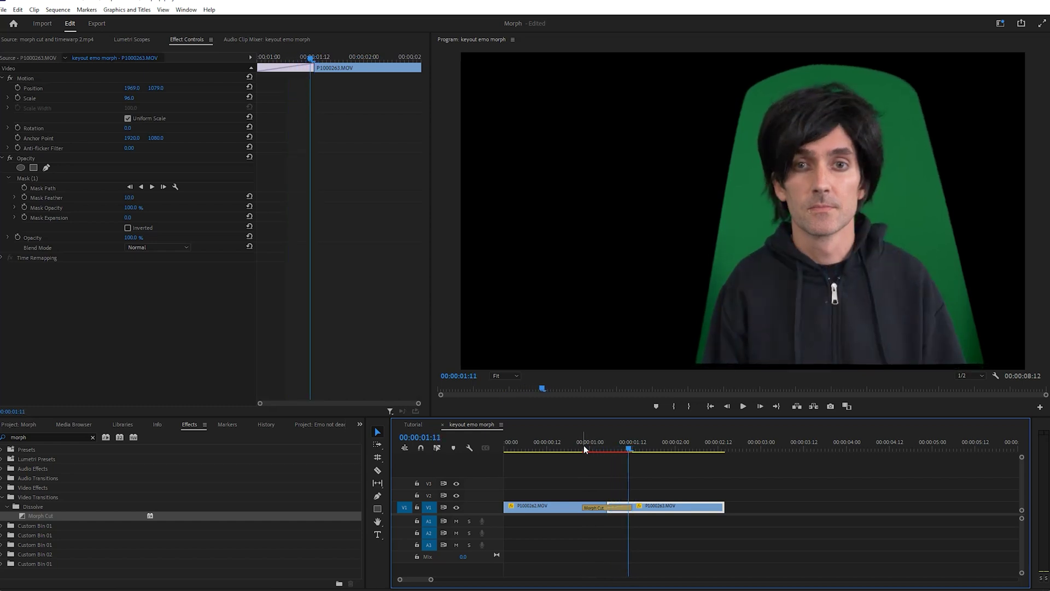
{"action": "key", "text": "Right"}
{"action": "key", "text": "Right"}
{"action": "key", "text": "Right"}
{"action": "key", "text": "Right"}
{"action": "key", "text": "Right"}
{"action": "key", "text": "Right"}
{"action": "key", "text": "Right"}
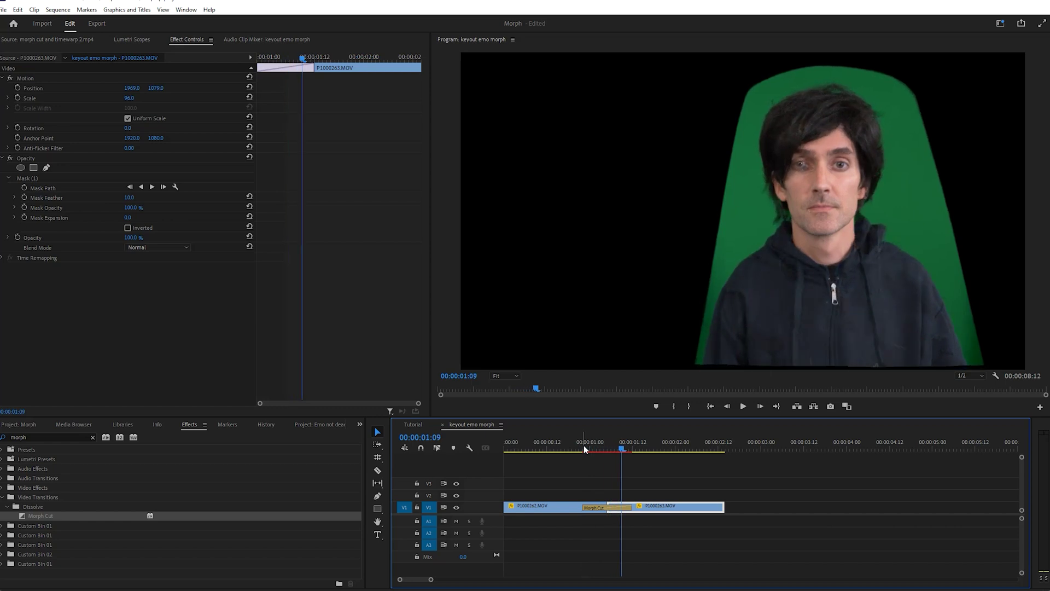
{"action": "key", "text": "Left"}
{"action": "key", "text": "Left"}
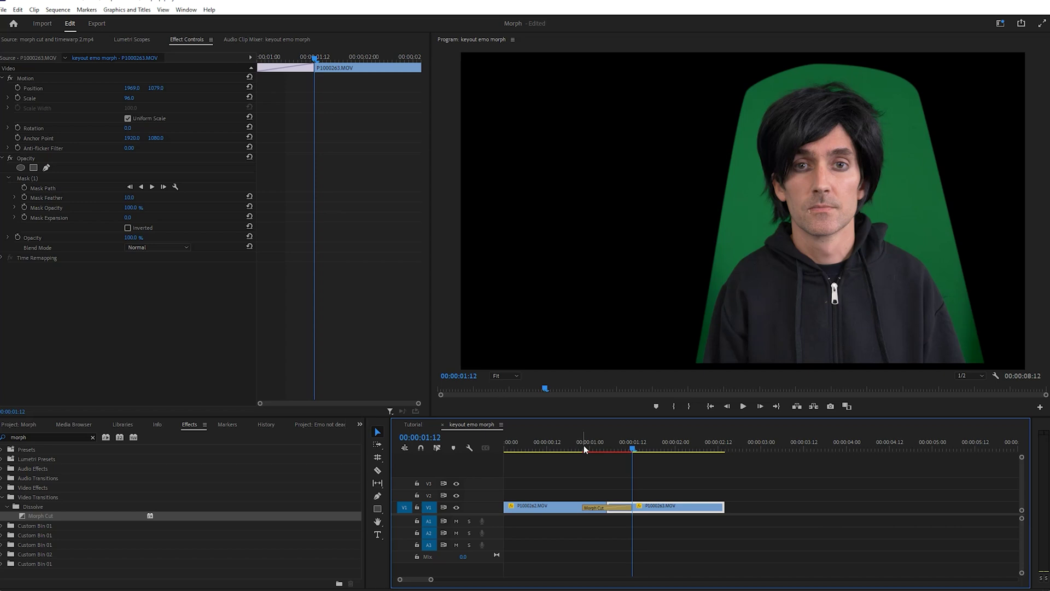
Duplicate both clips onto V2 and delete the Morph Cut on V2.
{"action": "key", "text": "Home"}
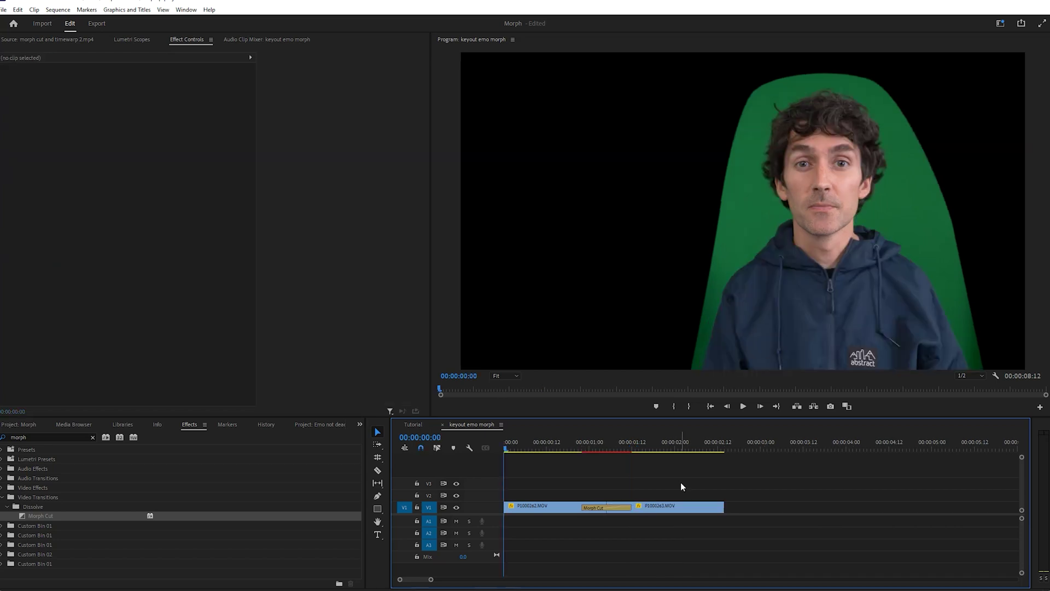
{"action": "left_click_drag", "start_coordinate": [680, 482], "coordinate": [565, 496]}
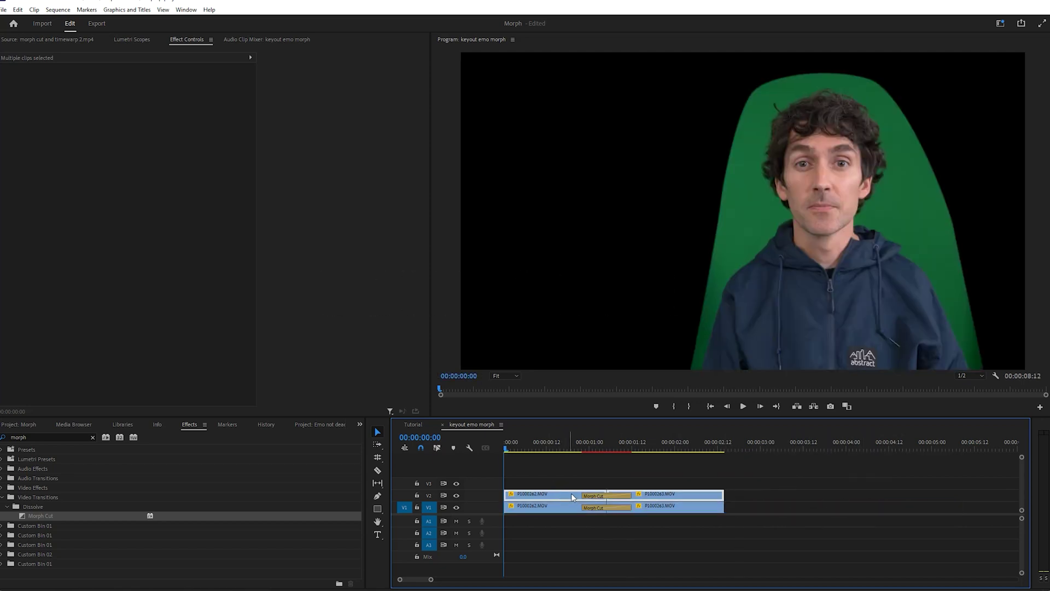
{"action": "left_click", "coordinate": [763, 495]}
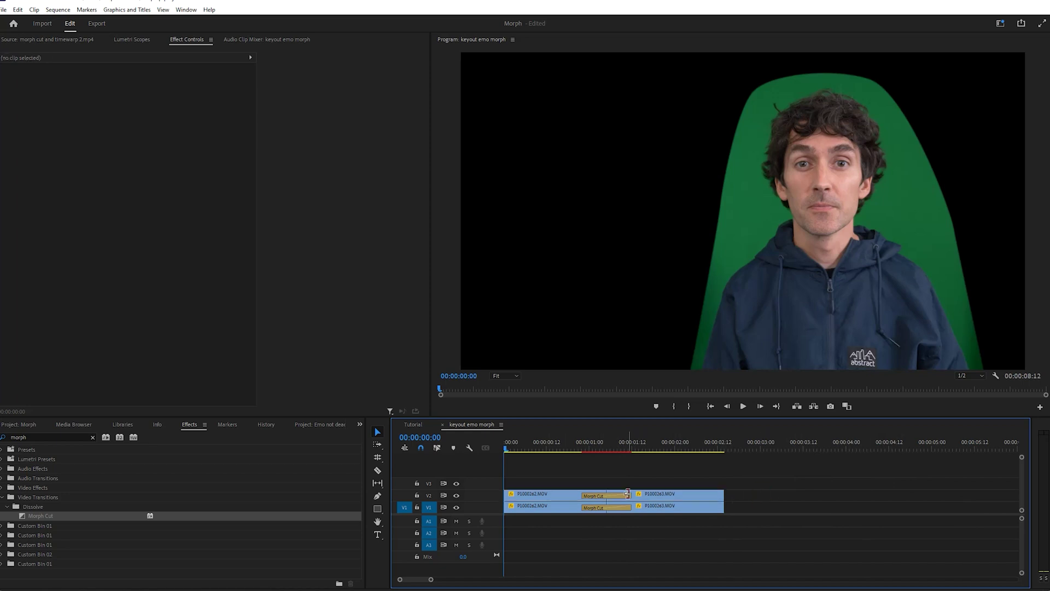
{"action": "left_click", "coordinate": [628, 495]}
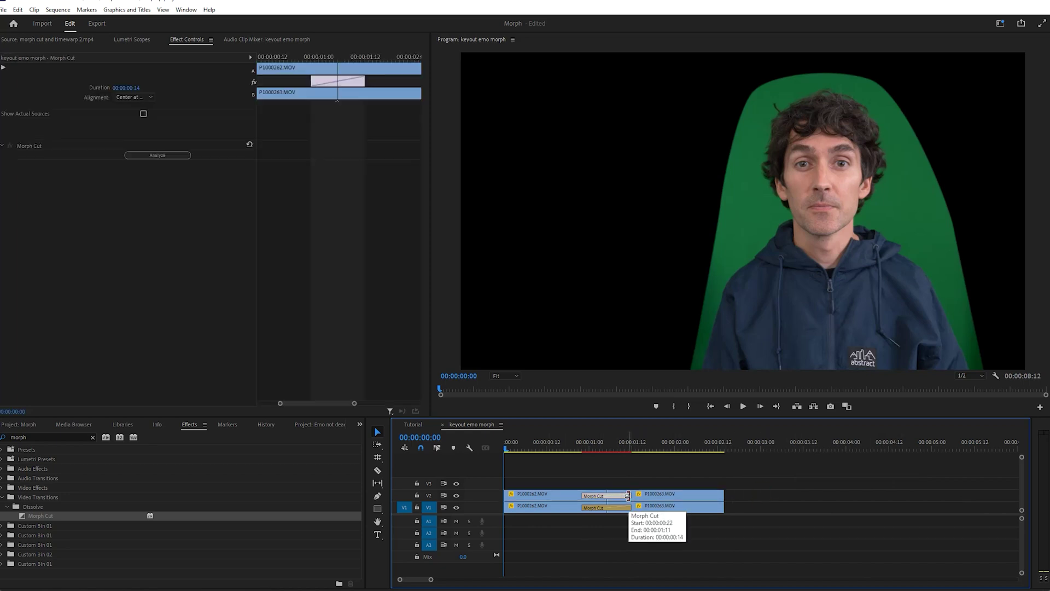
{"action": "key", "text": "Delete"}
Razor the V2 emo clip, trim the curly clip to one frame, and start the emo piece one frame later.
{"action": "key", "text": "c"}
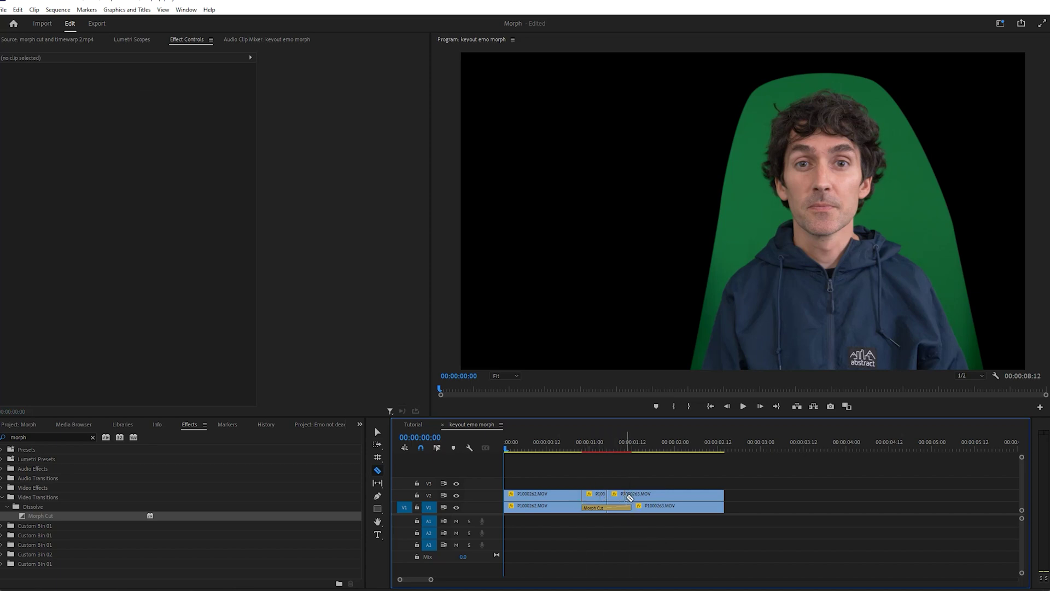
{"action": "left_click", "coordinate": [632, 496]}
{"action": "left_click", "coordinate": [608, 447]}
{"action": "key", "text": "="}
{"action": "key", "text": "="}
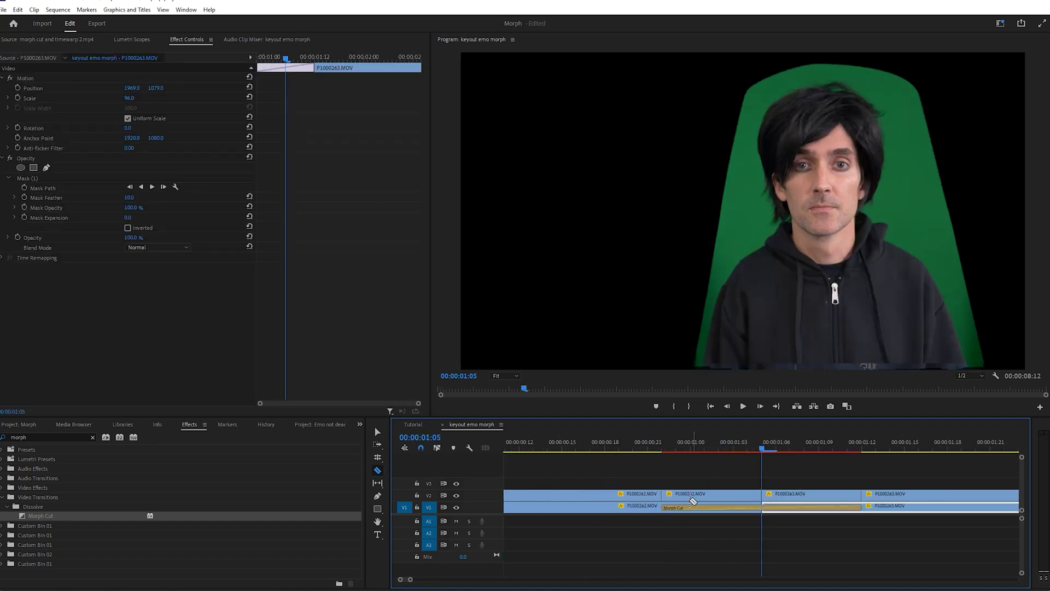
{"action": "key", "text": "v"}
{"action": "left_click_drag", "start_coordinate": [761, 495], "coordinate": [668, 495]}
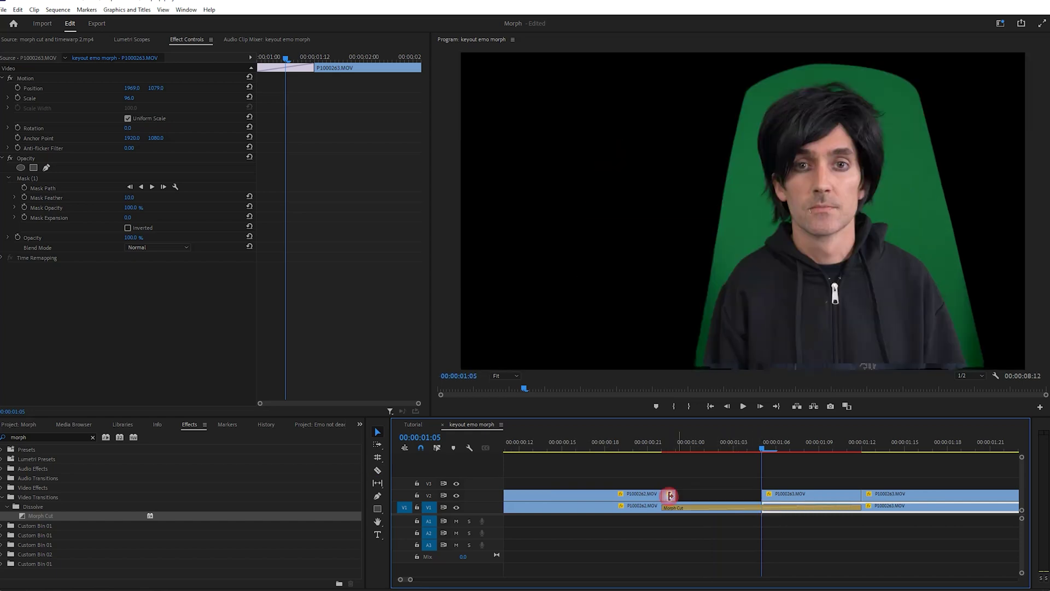
{"action": "left_click_drag", "start_coordinate": [766, 496], "coordinate": [848, 495]}
Replace the two selected V2 pieces with an After Effects composition.
{"action": "left_click", "coordinate": [670, 495]}
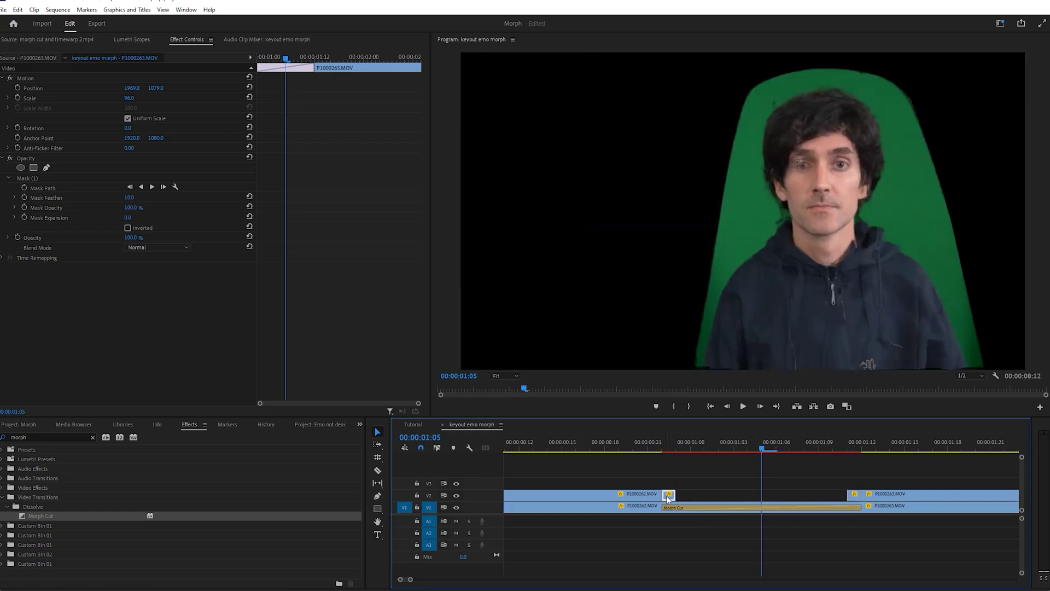
{"action": "left_click", "coordinate": [855, 496], "text": "shift"}
{"action": "right_click", "coordinate": [856, 501]}
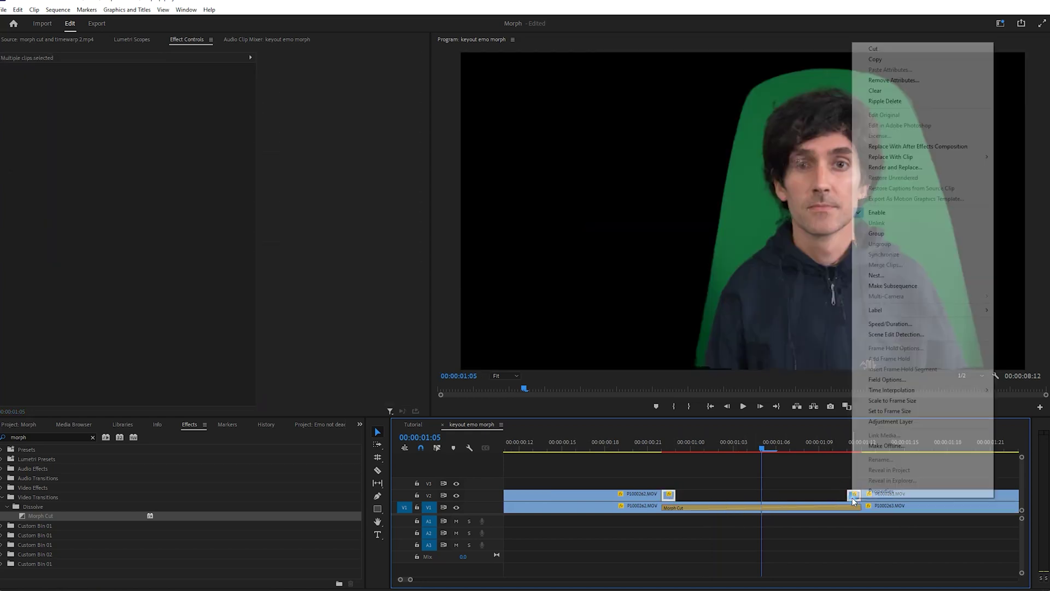
{"action": "left_click", "coordinate": [890, 146]}
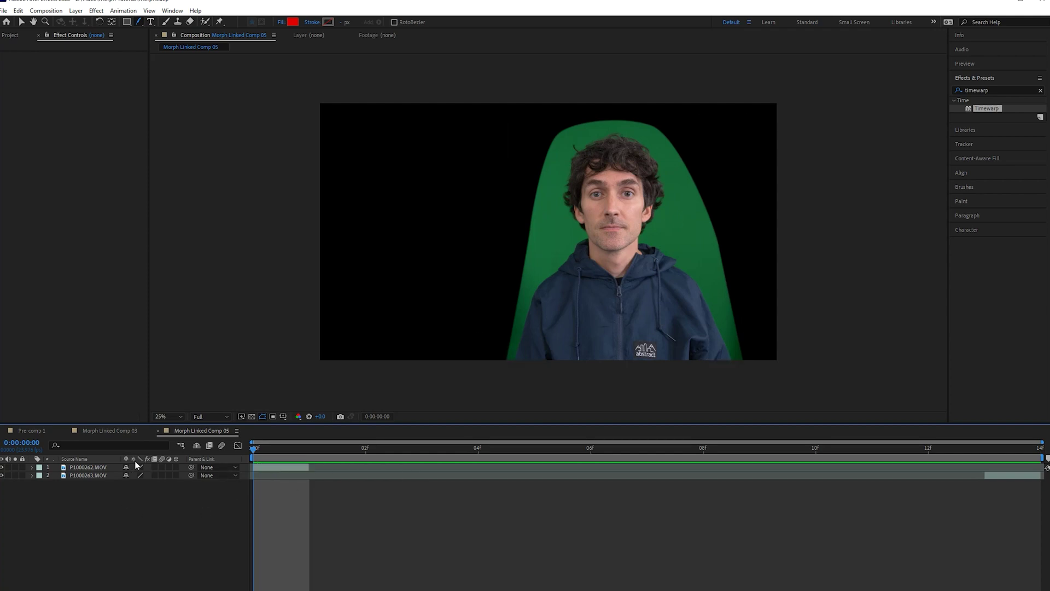
Paste the green-screen keying effects onto both MOV layers.
{"action": "left_click", "coordinate": [87, 468]}
{"action": "left_click", "coordinate": [92, 476], "text": "shift"}
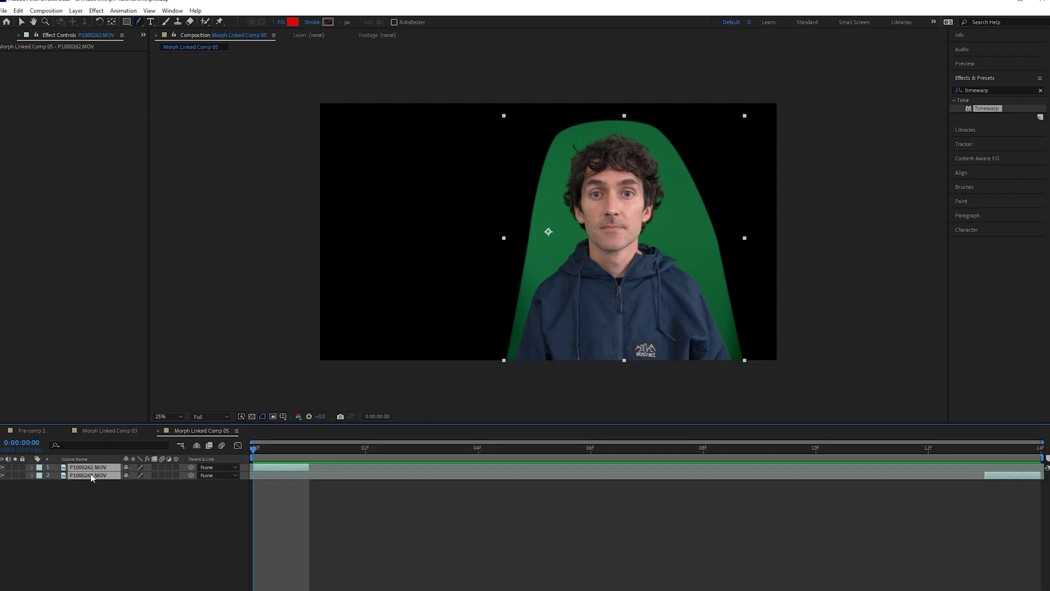
{"action": "key", "text": "ctrl+v"}
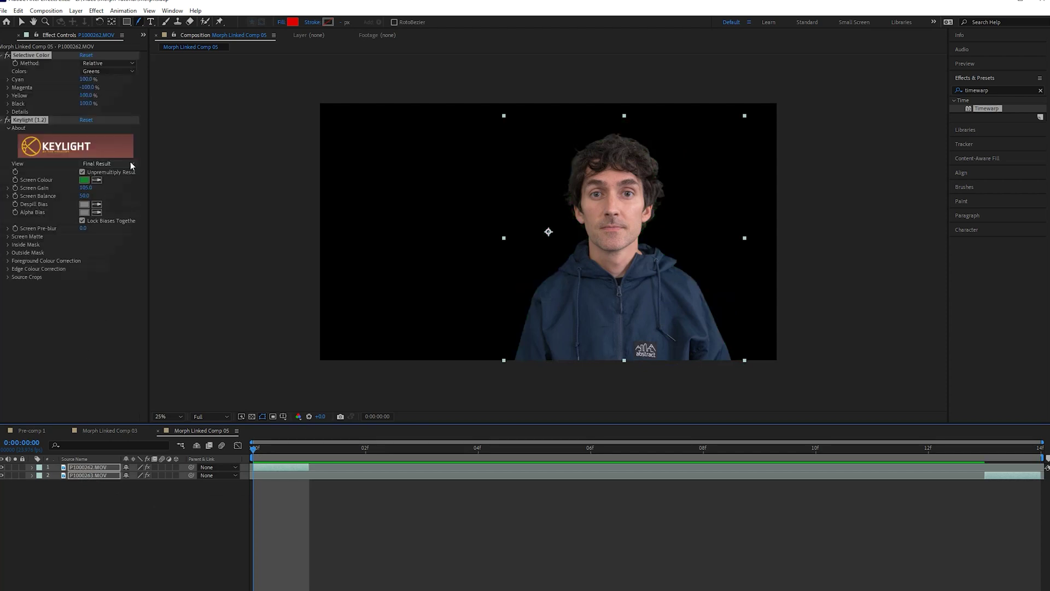
{"action": "left_click", "coordinate": [162, 522]}
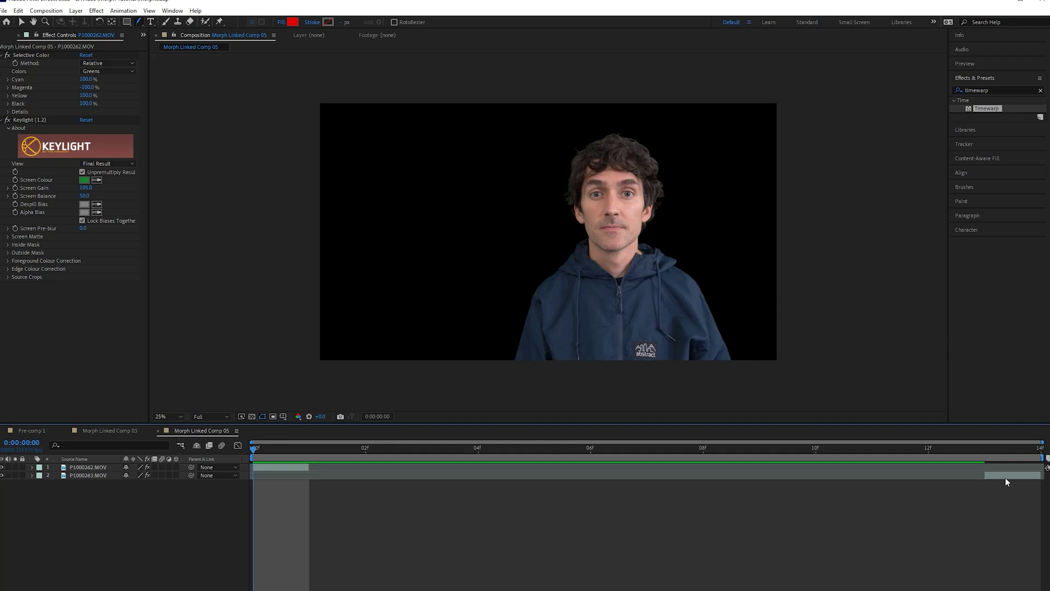
Slide layer 2 to start near frame 2, then pre-compose both layers.
{"action": "left_click_drag", "start_coordinate": [1005, 478], "coordinate": [357, 474]}
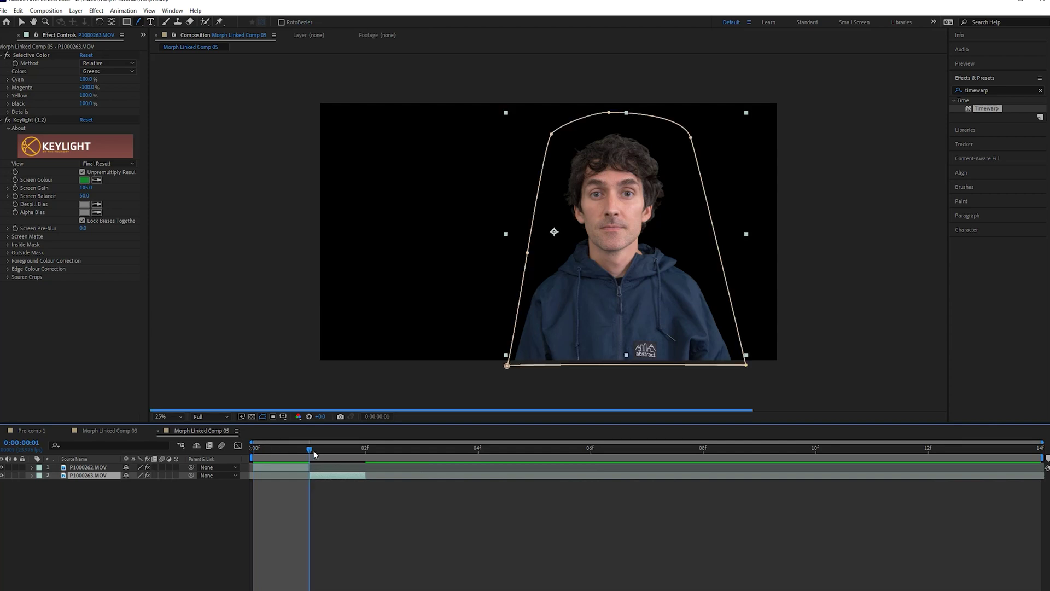
{"action": "left_click", "coordinate": [80, 465], "text": "shift"}
{"action": "right_click", "coordinate": [89, 473]}
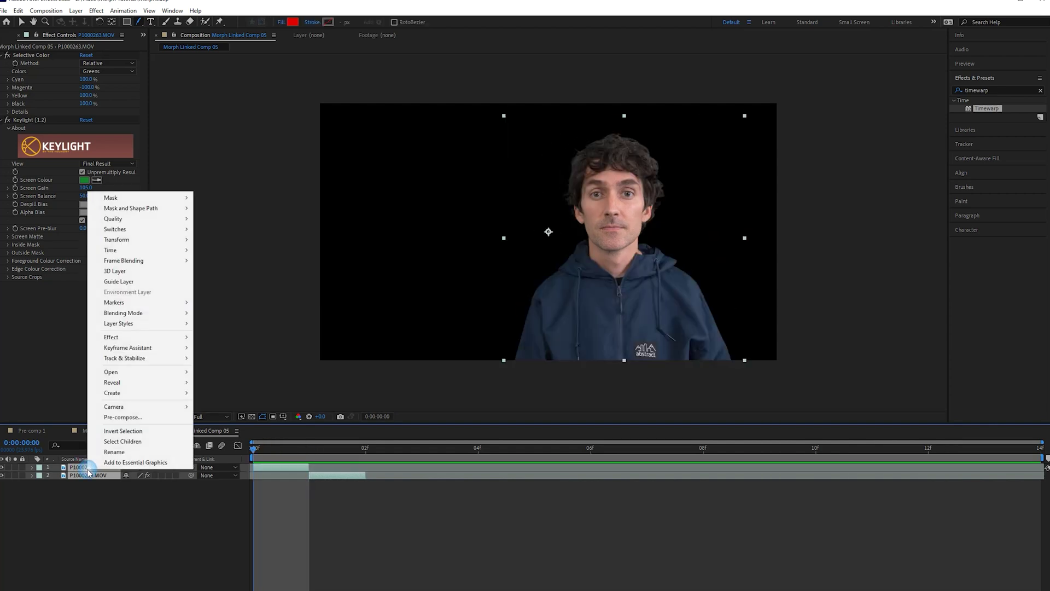
{"action": "left_click", "coordinate": [122, 418]}
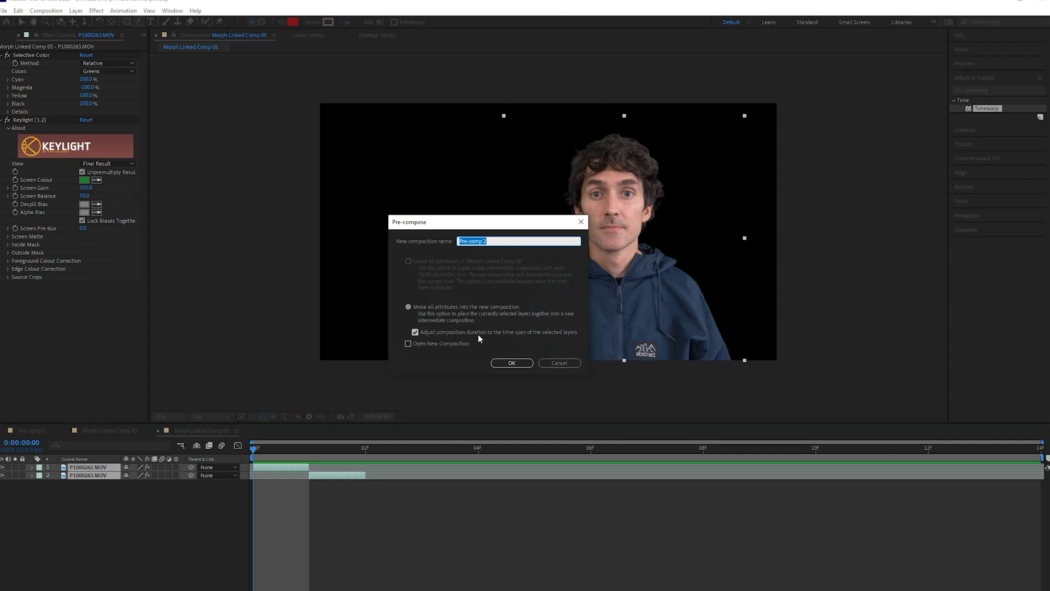
Nest both layers into Pre-comp 2 and enable time remapping on it.
{"action": "left_click", "coordinate": [514, 364]}
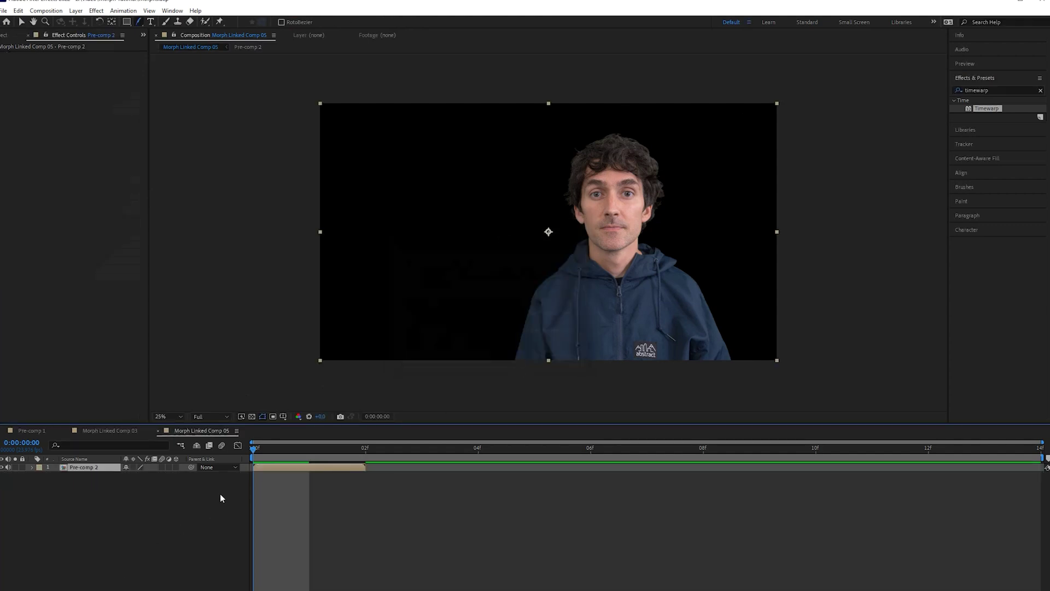
{"action": "left_click", "coordinate": [93, 489]}
{"action": "left_click", "coordinate": [81, 466]}
{"action": "right_click", "coordinate": [75, 468]}
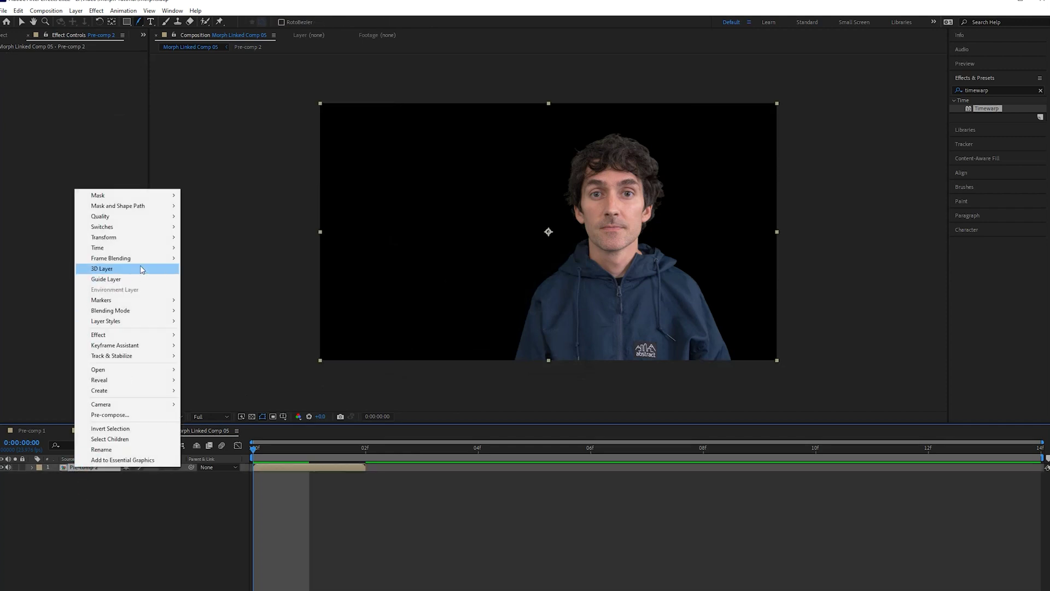
{"action": "mouse_move", "coordinate": [141, 251]}
{"action": "left_click", "coordinate": [203, 249]}
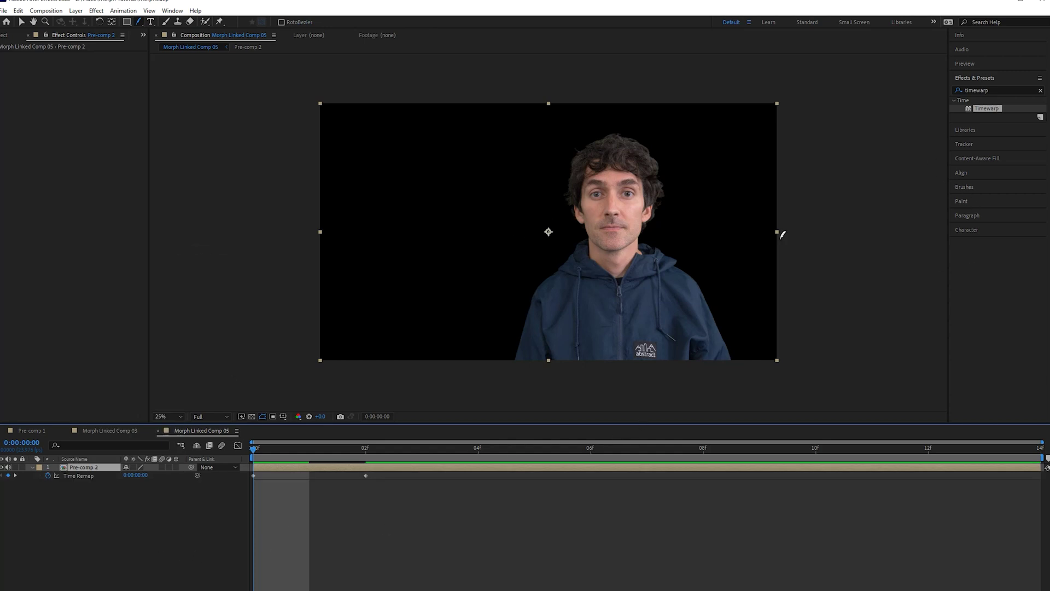
Apply Timewarp to Pre-comp 2 and inspect the morph frame by frame up to frame 13.
{"action": "left_click_drag", "start_coordinate": [984, 106], "coordinate": [592, 259]}
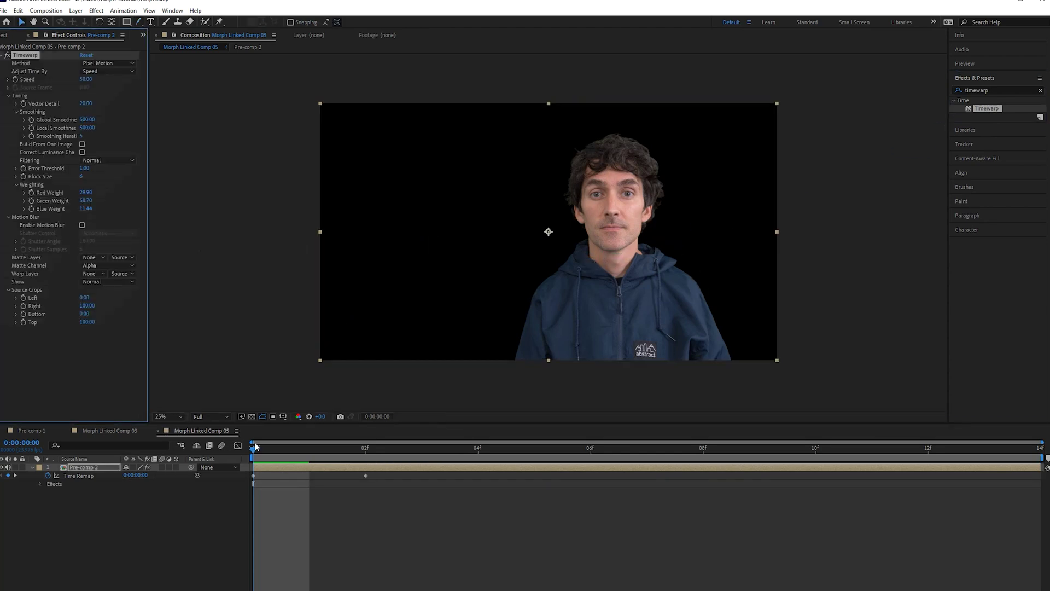
{"action": "left_click", "coordinate": [300, 452]}
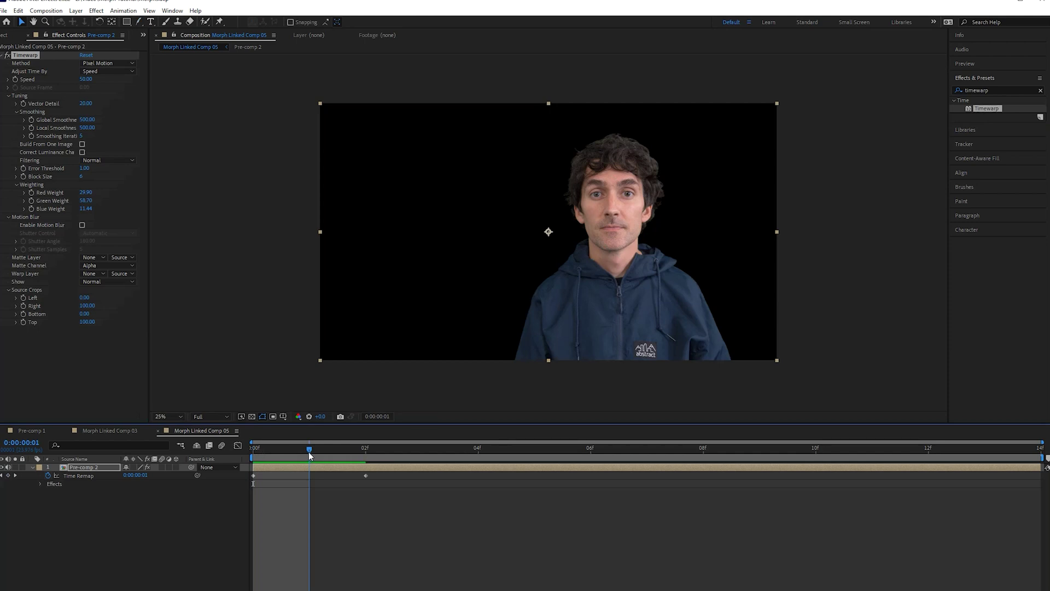
{"action": "left_click", "coordinate": [346, 452]}
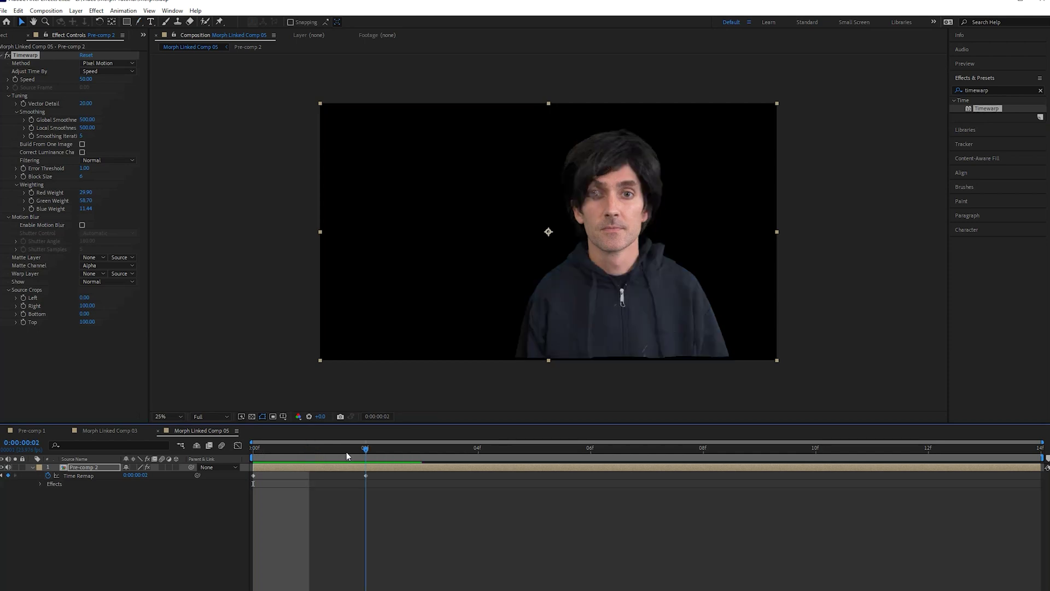
{"action": "left_click", "coordinate": [408, 452]}
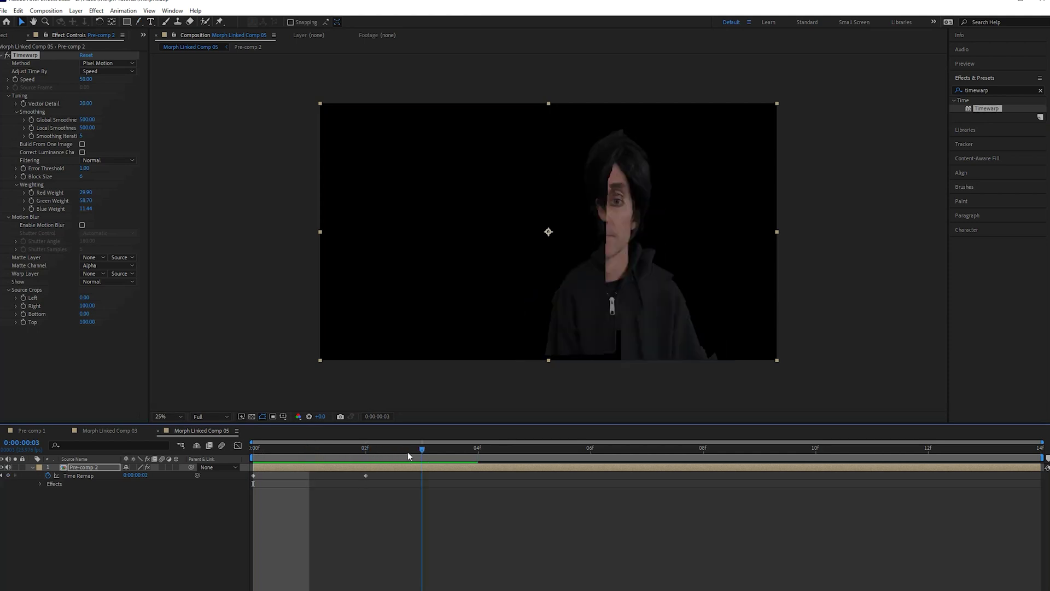
{"action": "left_click", "coordinate": [477, 452]}
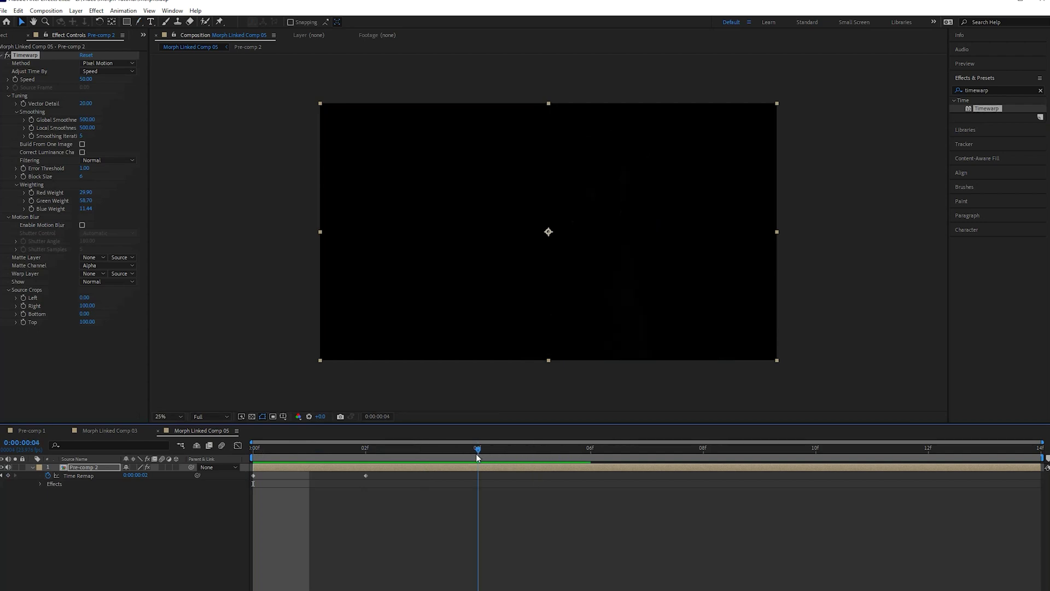
{"action": "left_click", "coordinate": [535, 451]}
{"action": "left_click_drag", "start_coordinate": [537, 458], "coordinate": [260, 456]}
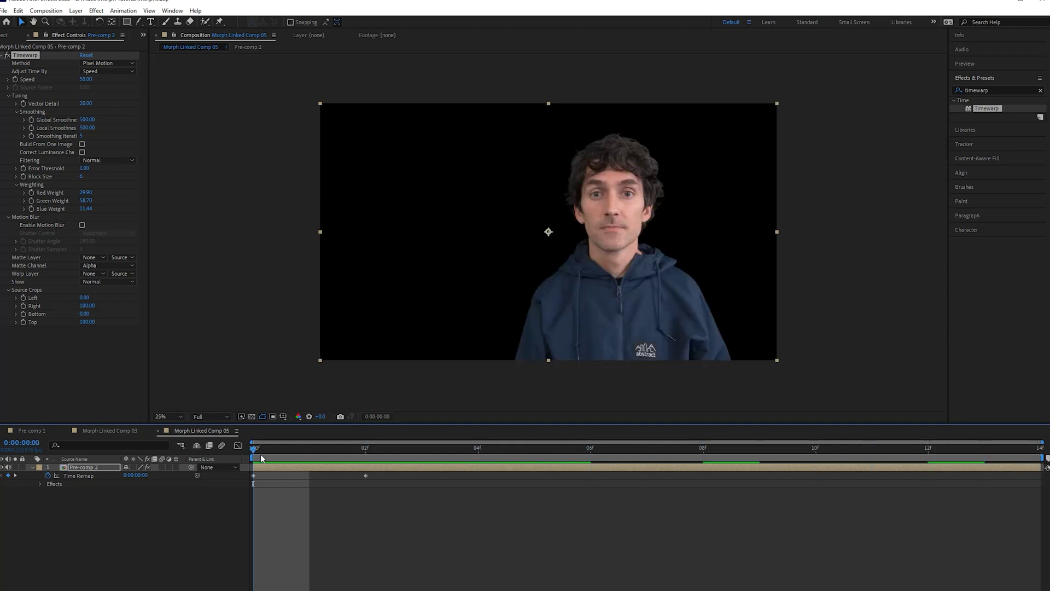
Set the Timewarp Speed to 8 and preview the slowed morph.
{"action": "left_click", "coordinate": [90, 81]}
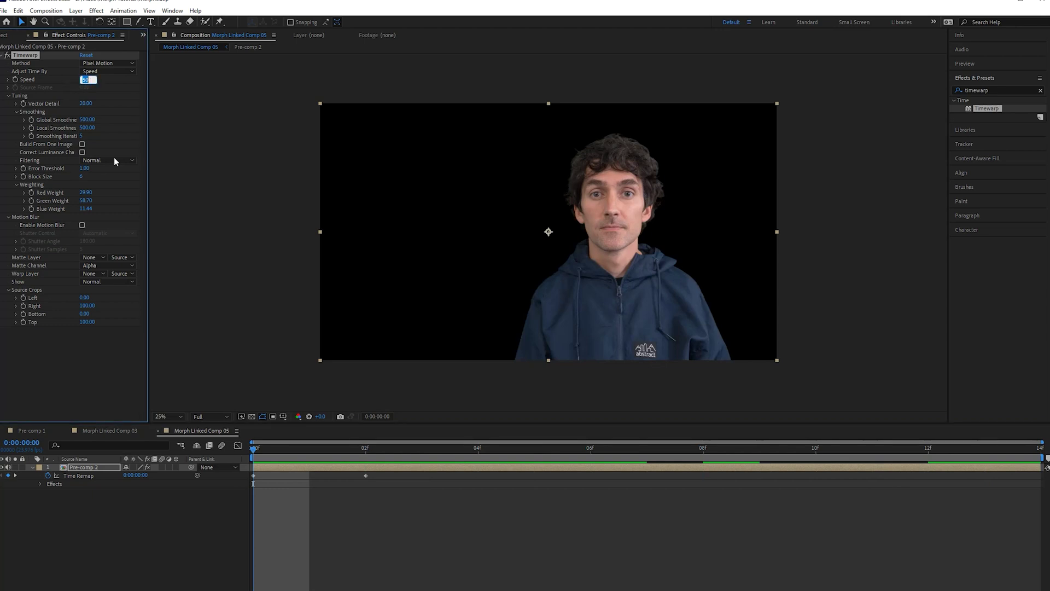
{"action": "type", "text": "8"}
{"action": "key", "text": "Return"}
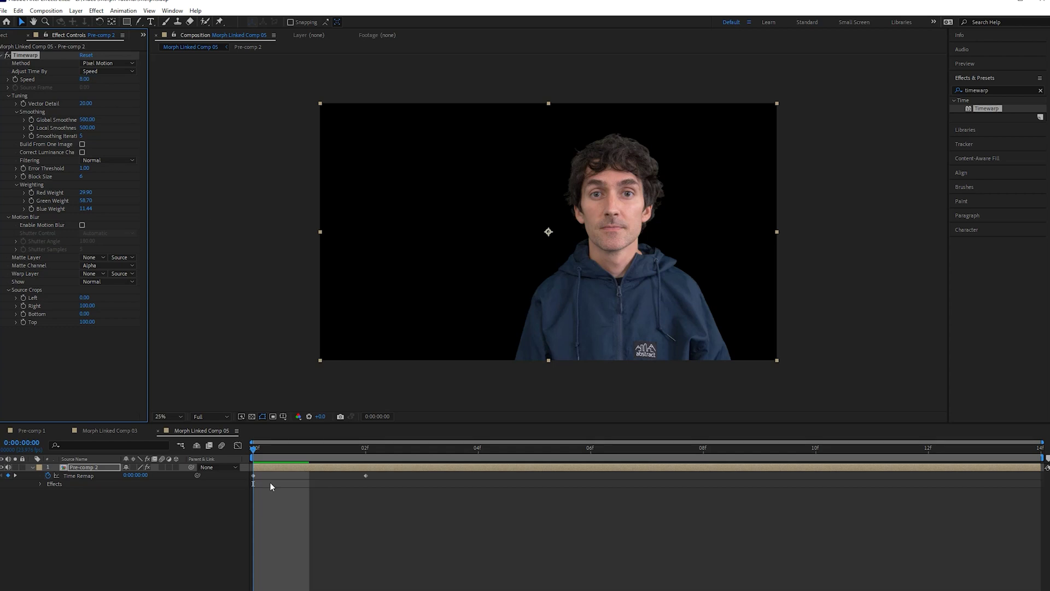
{"action": "left_click_drag", "start_coordinate": [257, 452], "coordinate": [678, 462]}
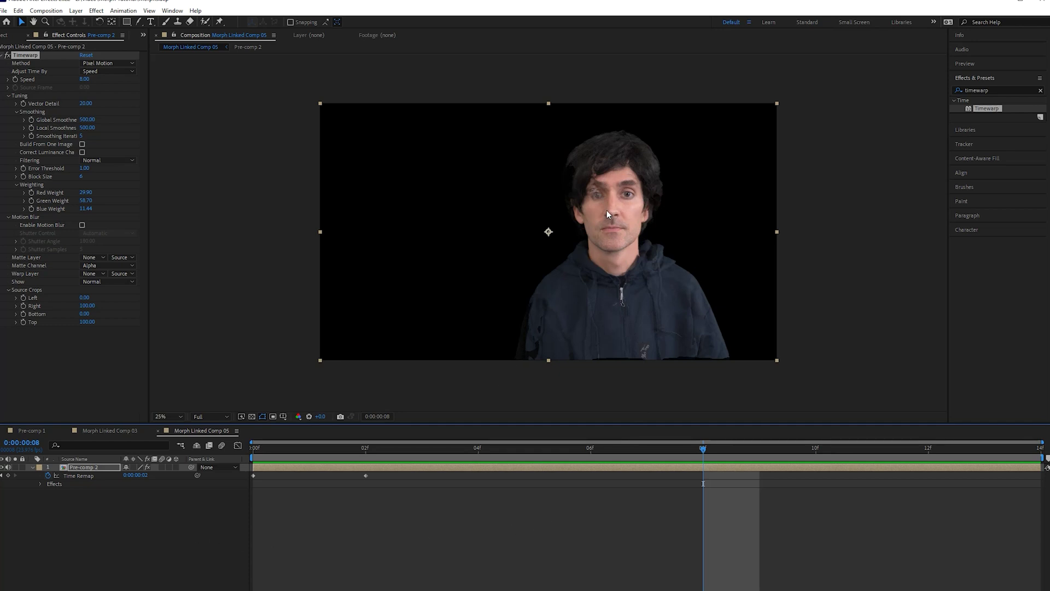
{"action": "left_click", "coordinate": [71, 544]}
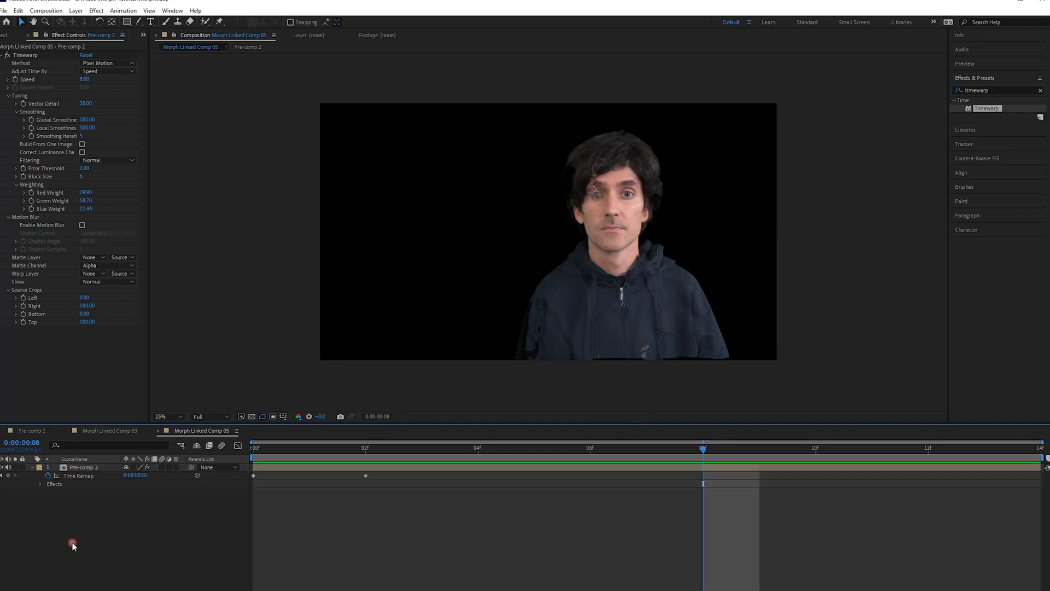
Inside Pre-comp 2, draw a Pen mask around the face on P1000262.MOV at the first frame.
{"action": "double_click", "coordinate": [67, 468]}
{"action": "left_click", "coordinate": [73, 468]}
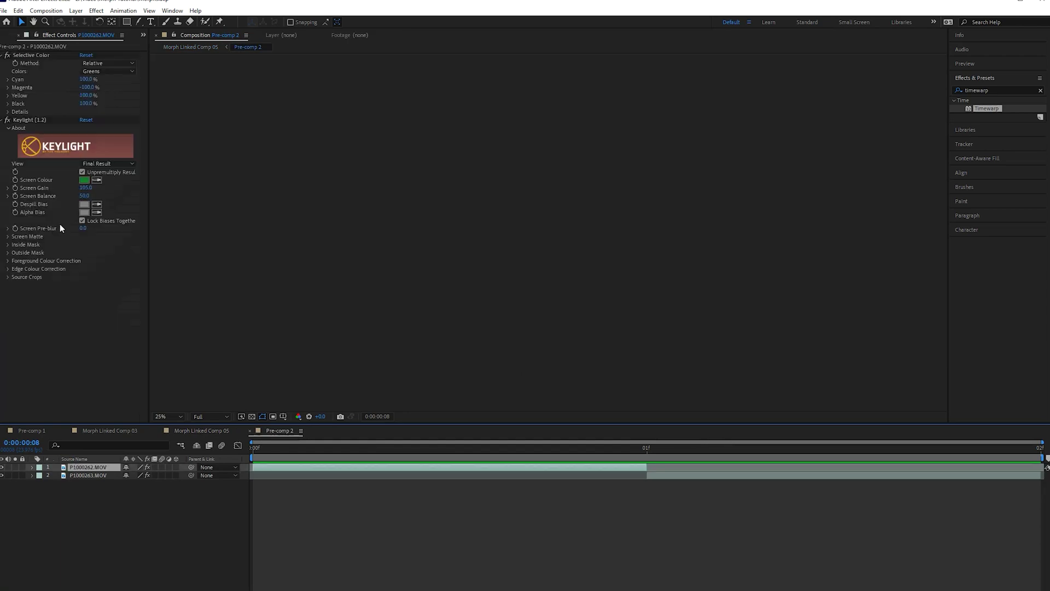
{"action": "key", "text": "Home"}
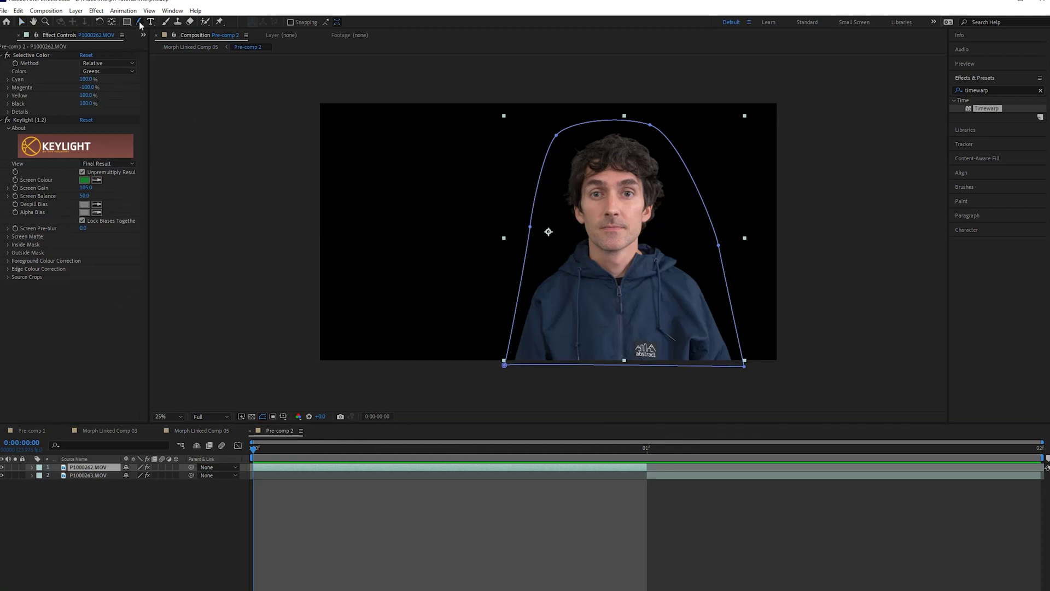
{"action": "left_click_drag", "start_coordinate": [138, 22], "coordinate": [164, 33]}
{"action": "left_click", "coordinate": [581, 186]}
{"action": "left_click", "coordinate": [581, 201]}
{"action": "left_click", "coordinate": [591, 239]}
{"action": "left_click", "coordinate": [639, 236]}
{"action": "left_click", "coordinate": [647, 185]}
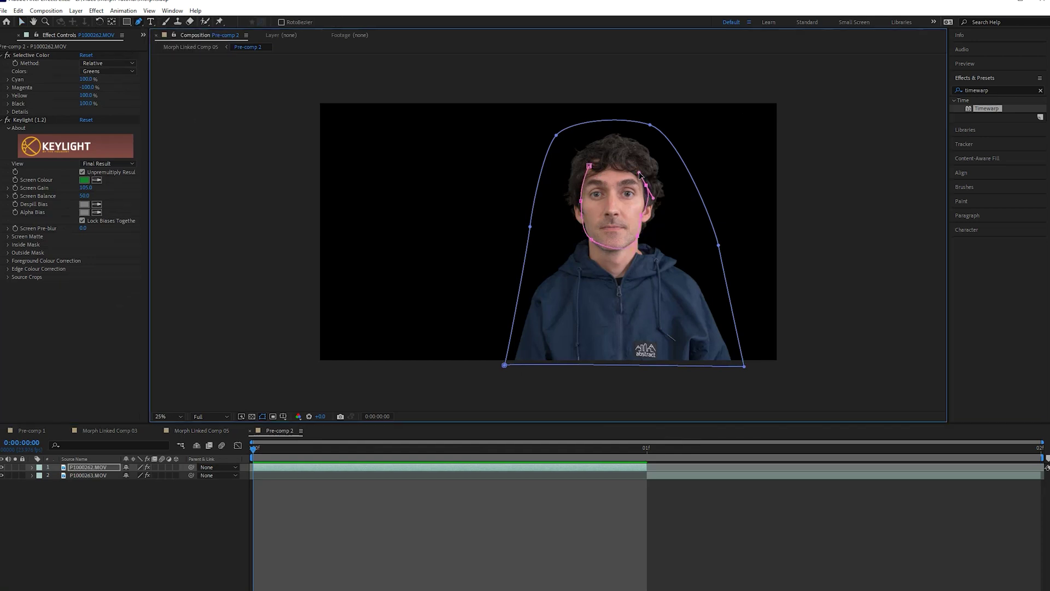
{"action": "left_click", "coordinate": [619, 160]}
{"action": "left_click", "coordinate": [603, 160]}
{"action": "left_click", "coordinate": [589, 165]}
Delete the old body-shaped Mask 1 from both P1000262.MOV and P1000263.MOV.
{"action": "key", "text": "m"}
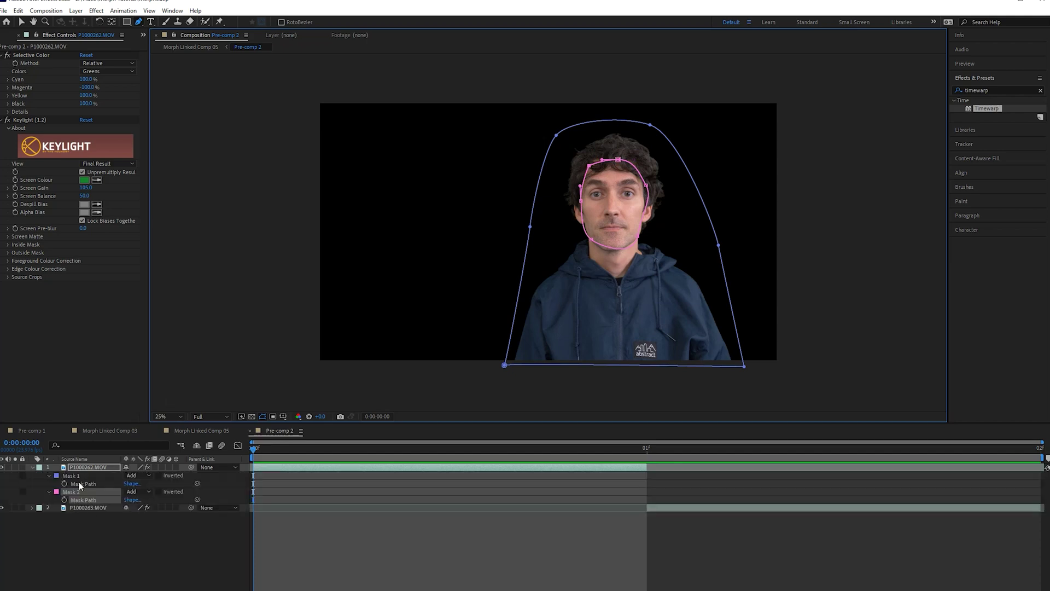
{"action": "left_click", "coordinate": [74, 477]}
{"action": "key", "text": "Delete"}
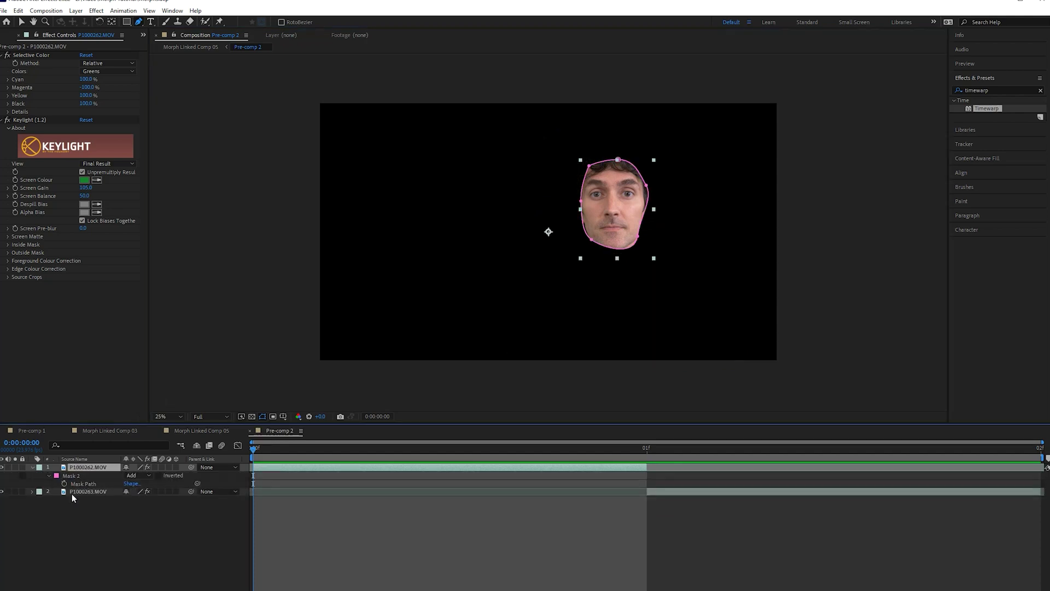
{"action": "left_click", "coordinate": [72, 493]}
{"action": "key", "text": "m"}
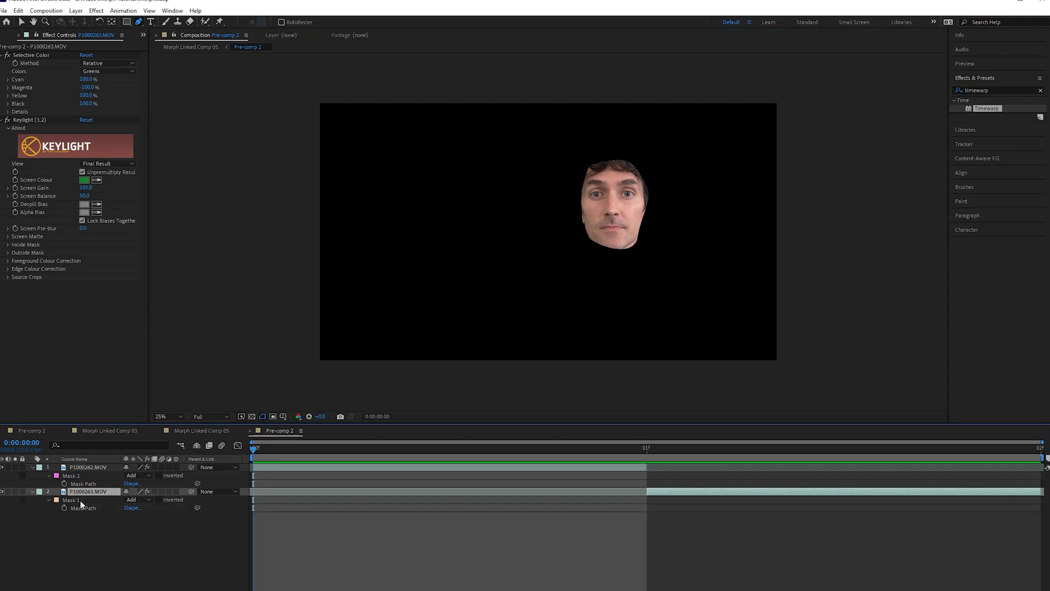
{"action": "left_click", "coordinate": [80, 500]}
{"action": "key", "text": "Delete"}
Feather the face mask to 22 px and paste it onto P1000263.MOV.
{"action": "left_click", "coordinate": [78, 478]}
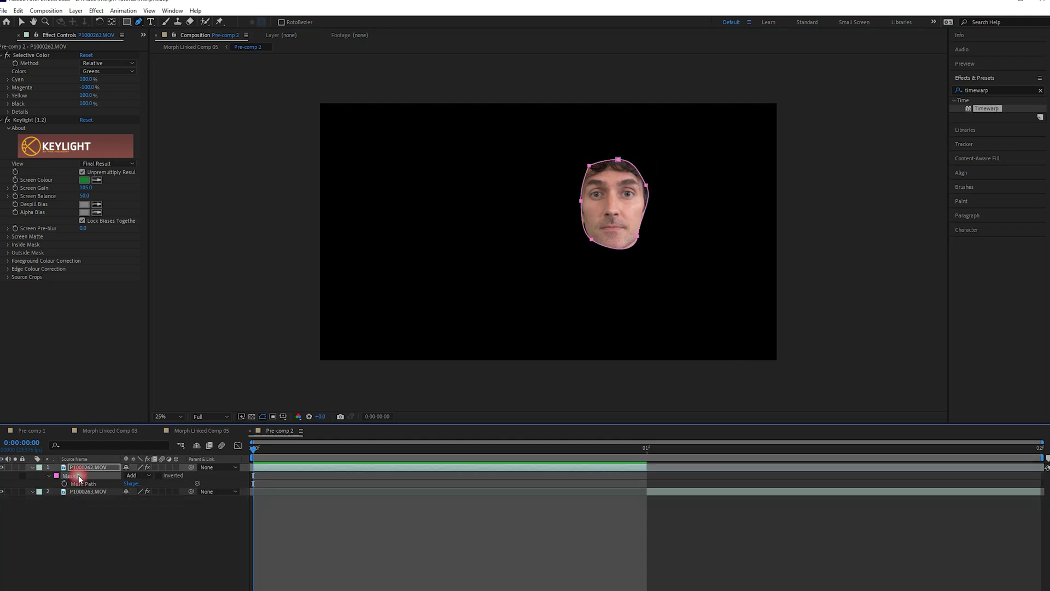
{"action": "key", "text": "f"}
{"action": "left_click_drag", "start_coordinate": [136, 484], "coordinate": [141, 484]}
{"action": "left_click", "coordinate": [80, 493]}
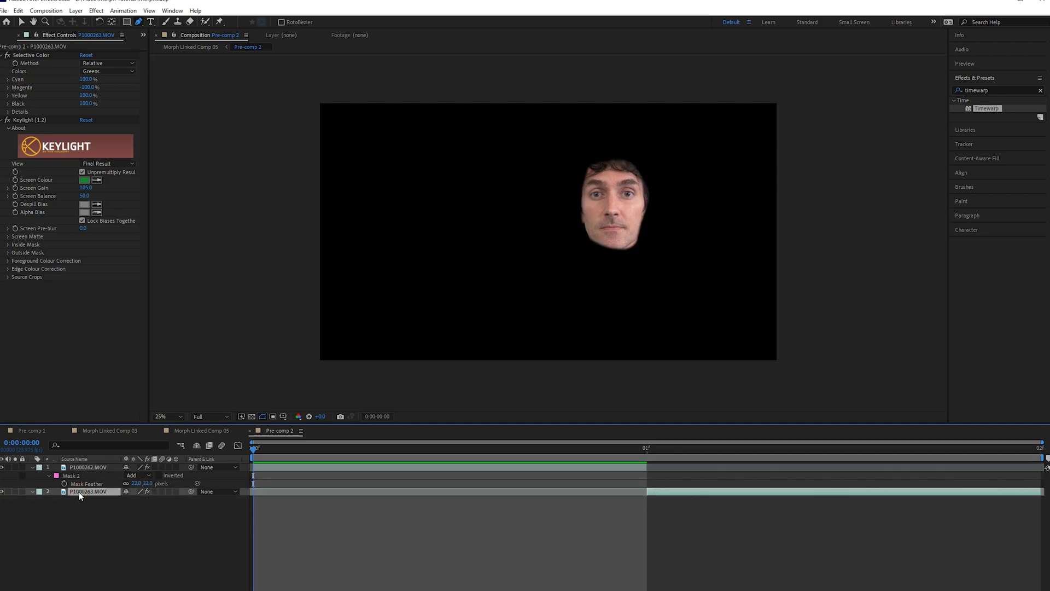
{"action": "left_click", "coordinate": [82, 468]}
{"action": "left_click", "coordinate": [69, 475]}
{"action": "key", "text": "ctrl+c"}
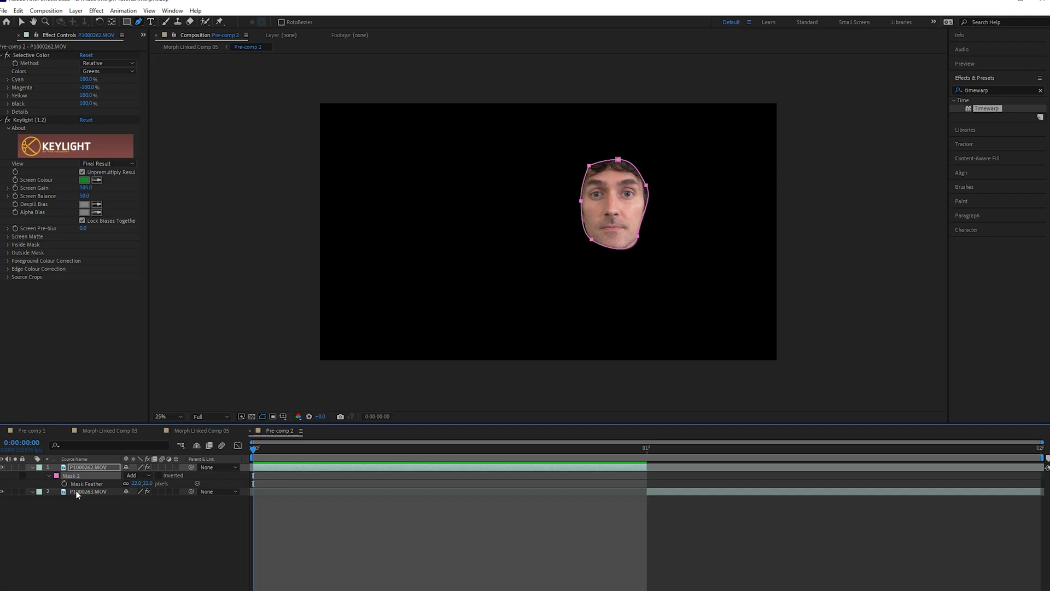
{"action": "left_click", "coordinate": [76, 490]}
{"action": "key", "text": "ctrl+v"}
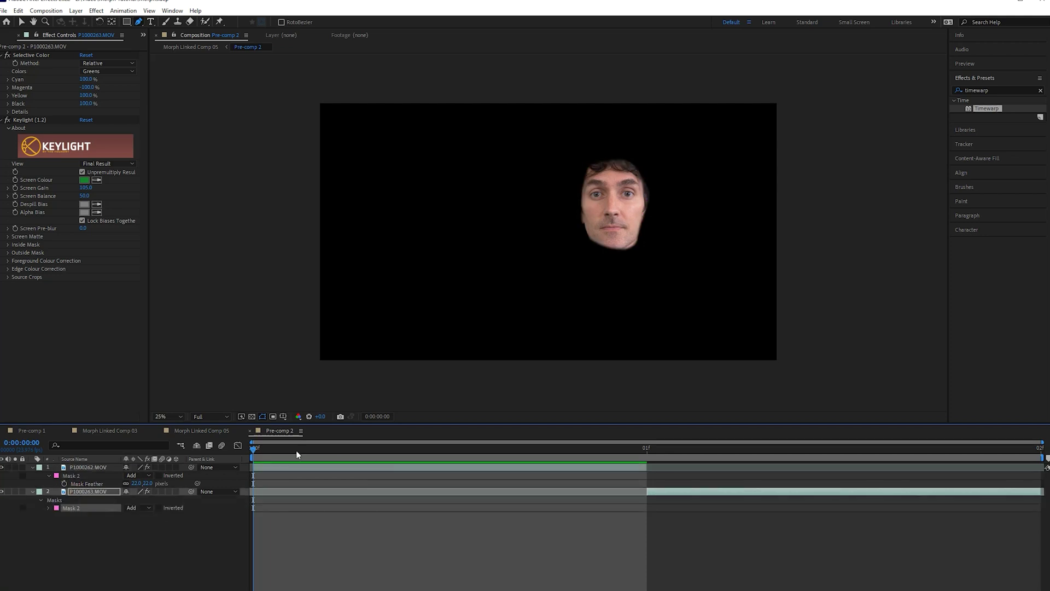
{"action": "left_click", "coordinate": [212, 435]}
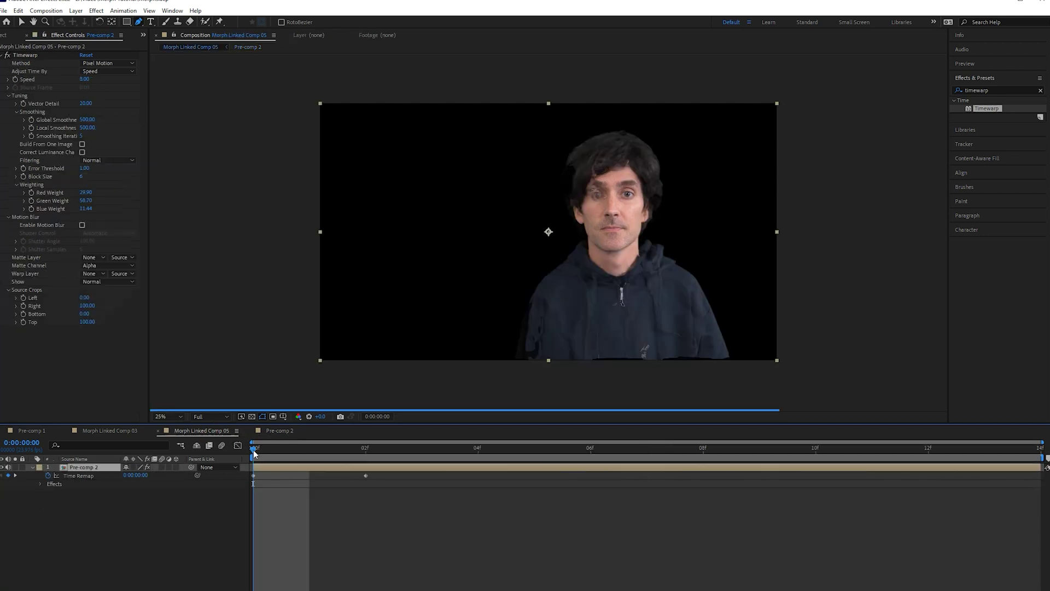
Raise Pre-comp 2's Timewarp Error Threshold to 20 while previewing the face-only morph.
{"action": "left_click", "coordinate": [328, 450]}
{"action": "left_click_drag", "start_coordinate": [328, 449], "coordinate": [786, 455]}
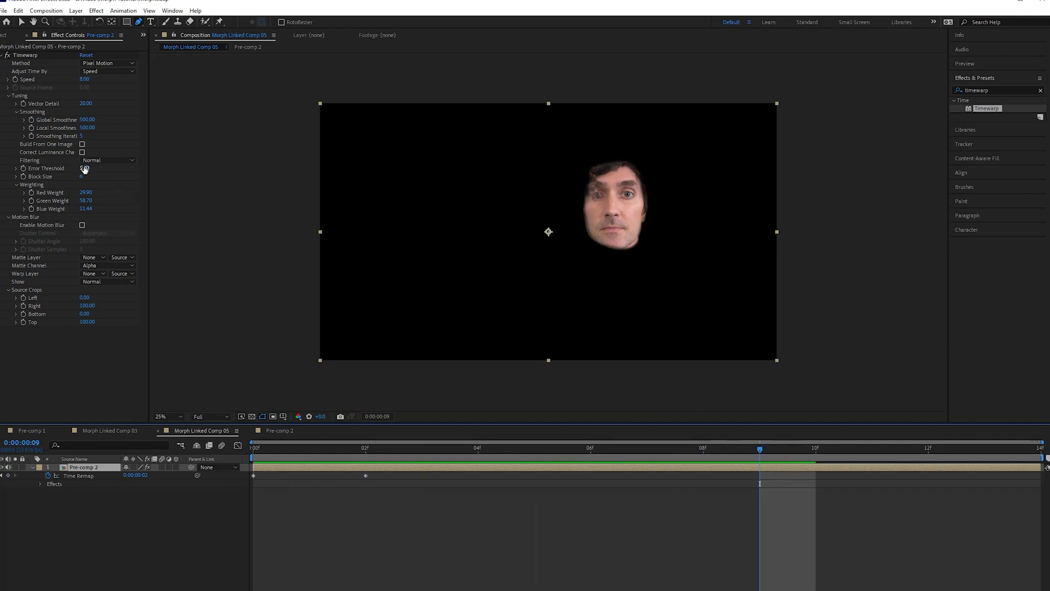
{"action": "left_click_drag", "start_coordinate": [85, 168], "coordinate": [219, 175]}
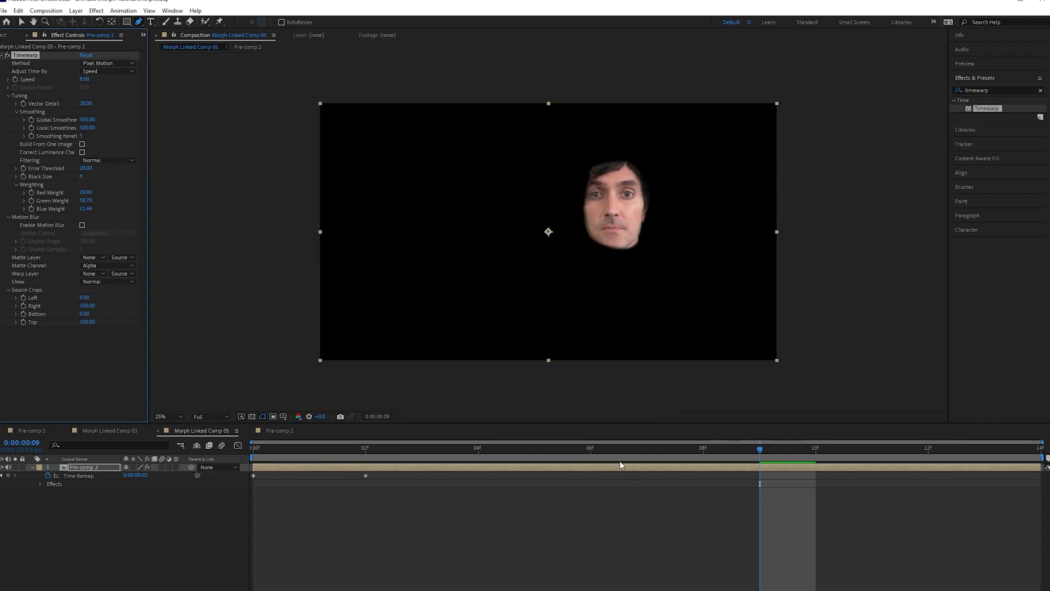
{"action": "left_click_drag", "start_coordinate": [619, 461], "coordinate": [987, 455]}
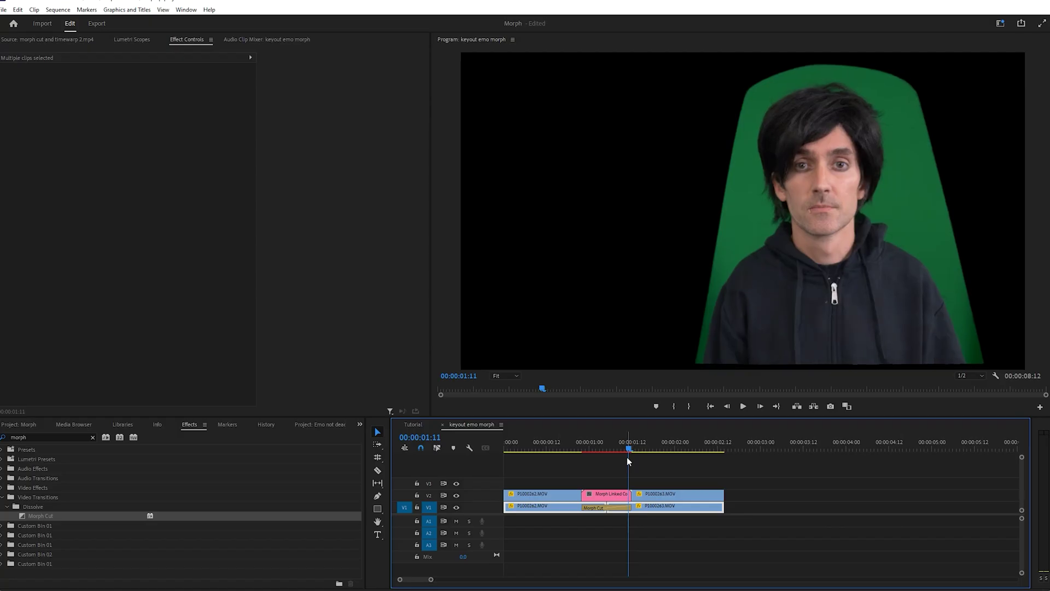
Step back and forth frame by frame through the Morph Cut transition.
{"action": "key", "text": "Left"}
{"action": "key", "text": "Left"}
{"action": "key", "text": "Left"}
{"action": "key", "text": "Left"}
{"action": "key", "text": "Left"}
{"action": "key", "text": "Left"}
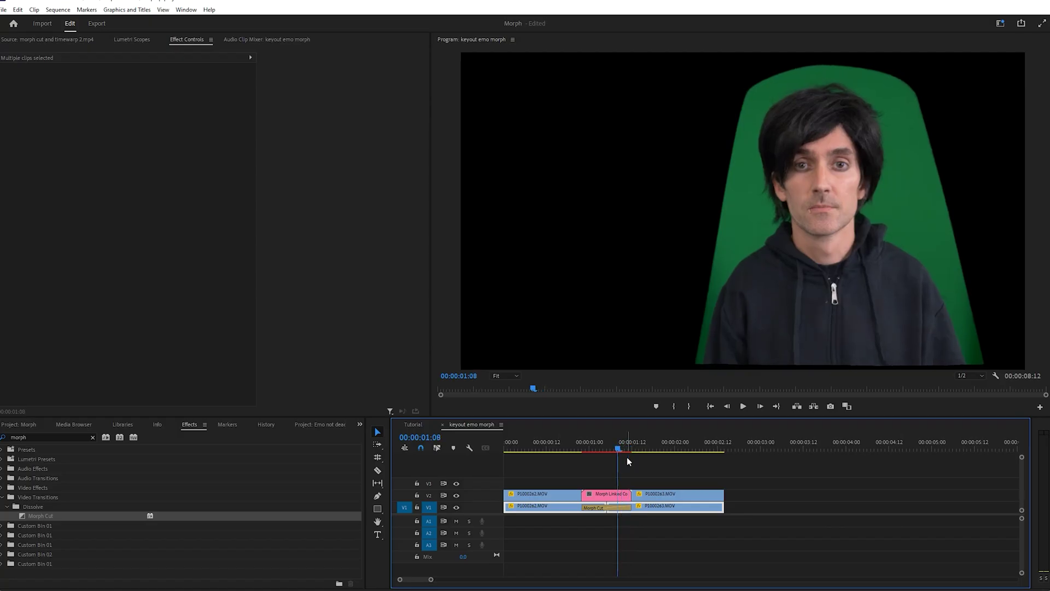
{"action": "key", "text": "Left"}
{"action": "key", "text": "Left"}
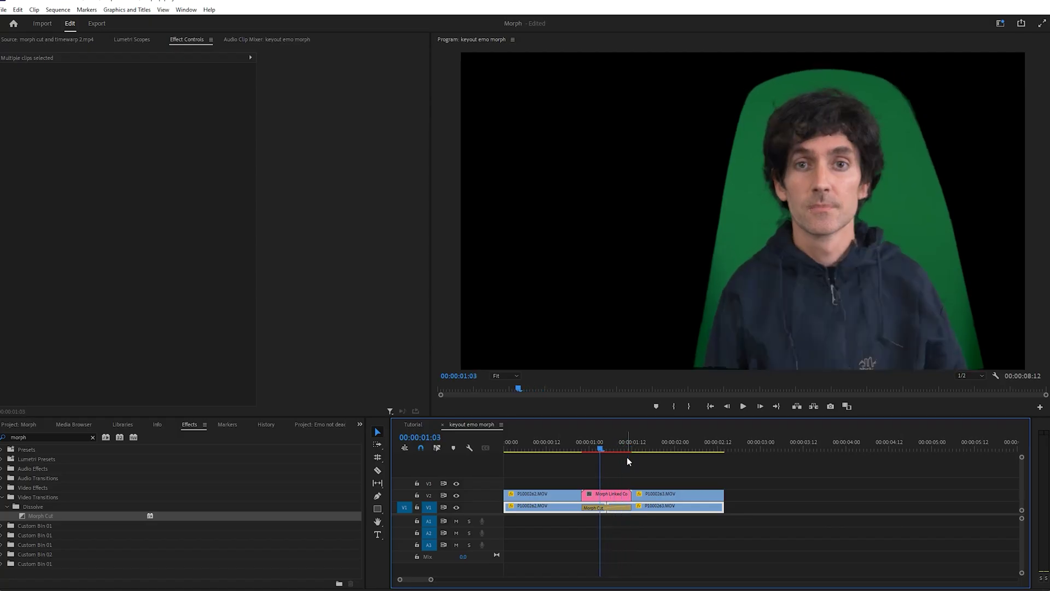
{"action": "key", "text": "Left"}
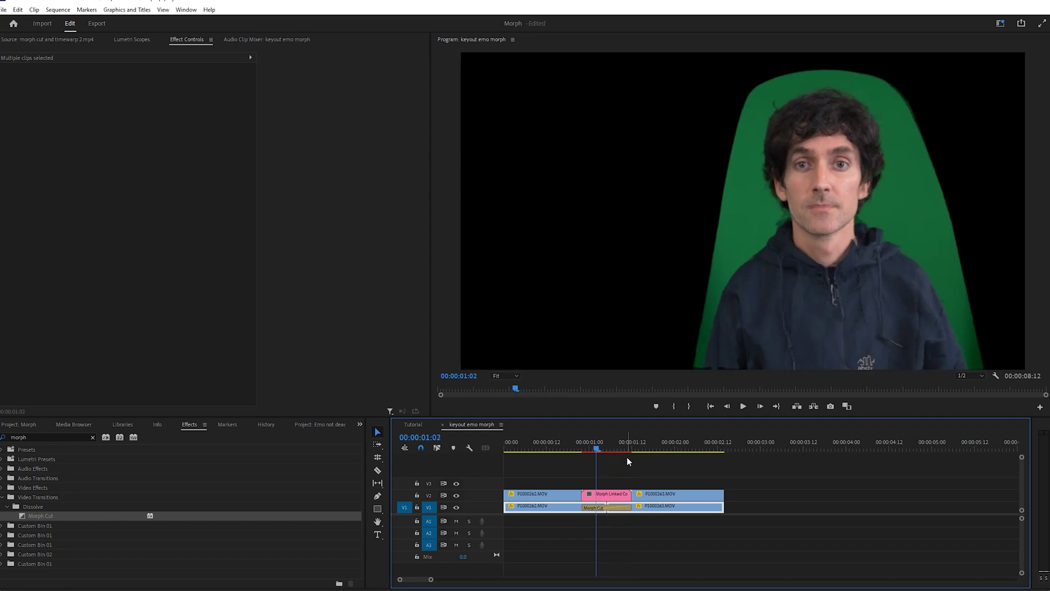
{"action": "key", "text": "Right"}
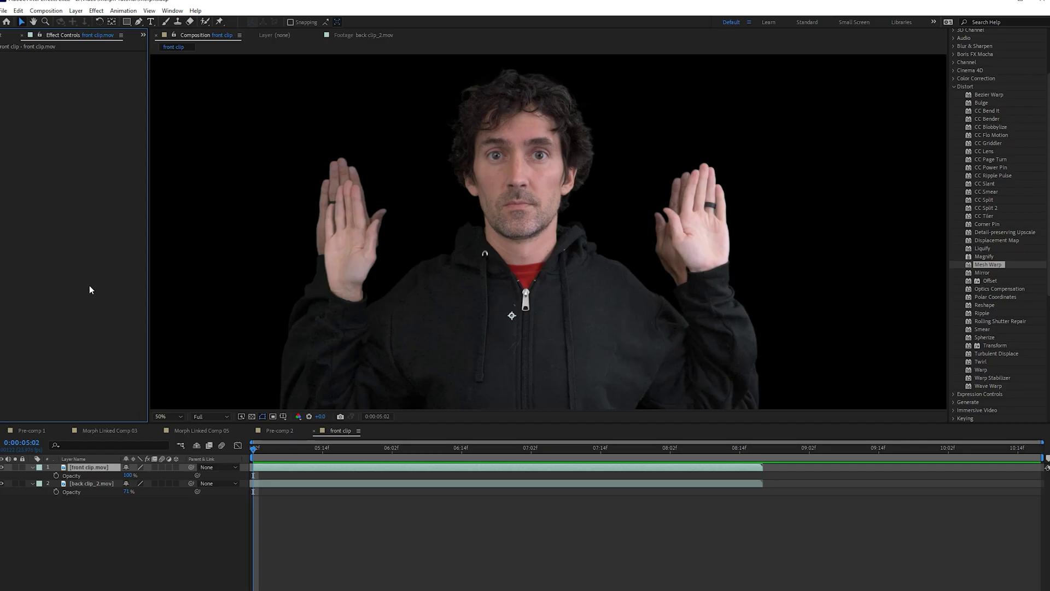
Compare front and back clips, then apply Mesh Warp with 31 rows and 31 columns.
{"action": "left_click", "coordinate": [2, 467]}
{"action": "left_click", "coordinate": [2, 467]}
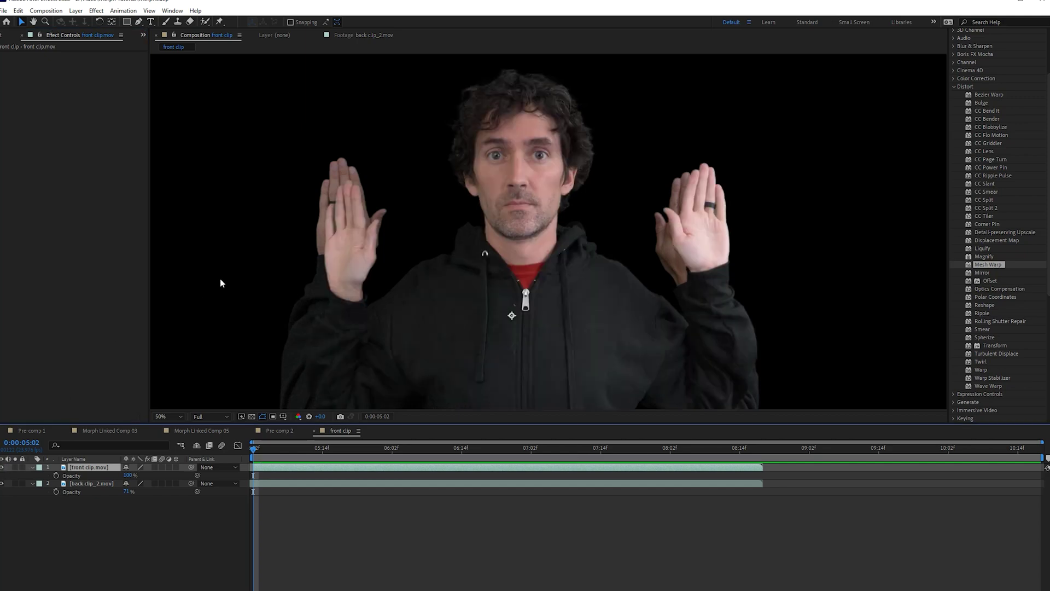
{"action": "double_click", "coordinate": [988, 265]}
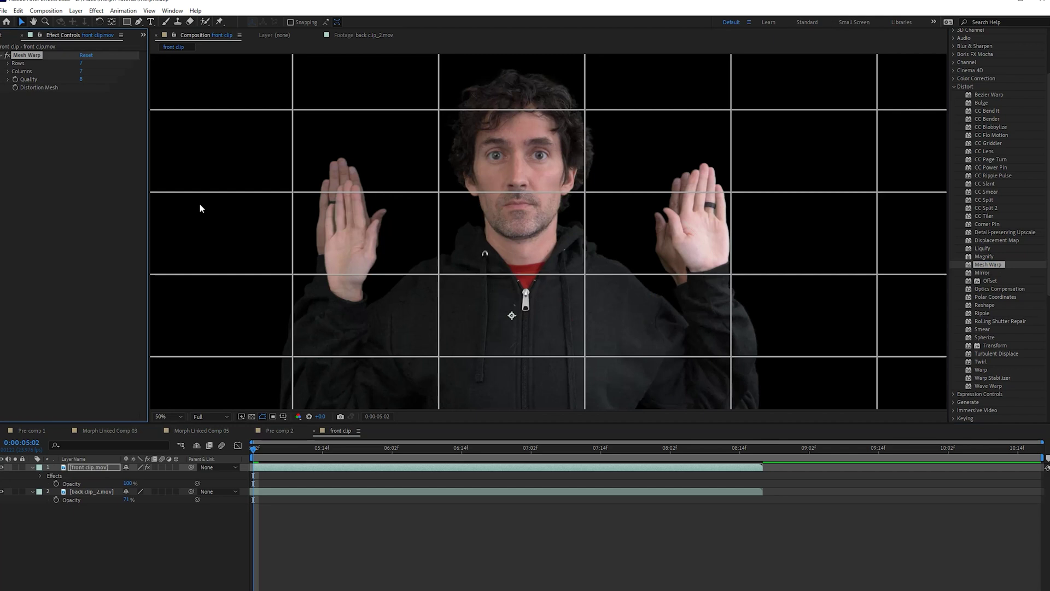
{"action": "left_click_drag", "start_coordinate": [83, 63], "coordinate": [112, 71]}
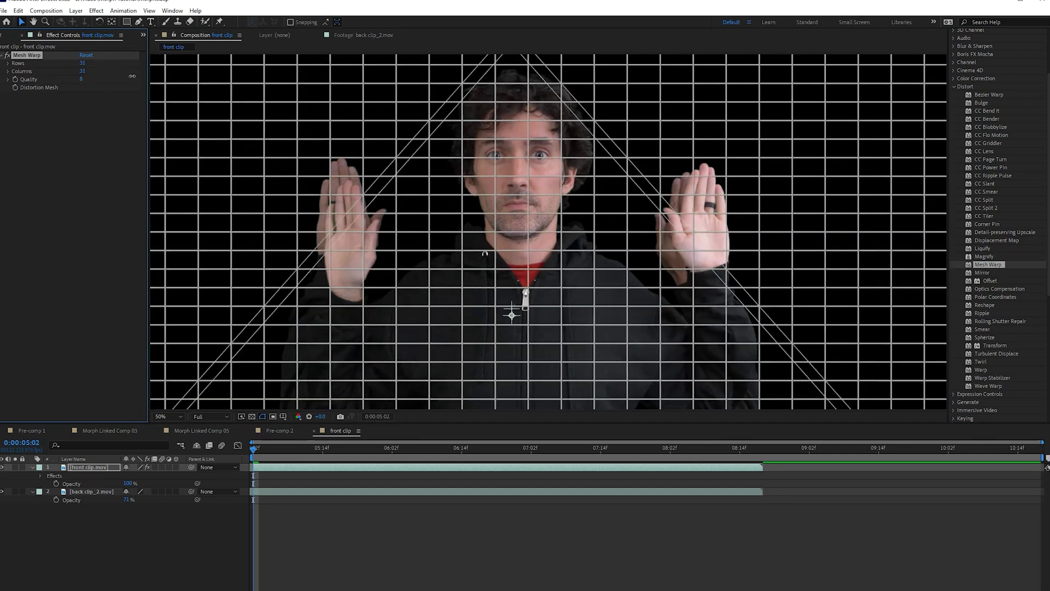
Test-drag the mesh point near the eye, then undo the warp.
{"action": "left_click", "coordinate": [495, 157]}
{"action": "left_click_drag", "start_coordinate": [494, 156], "coordinate": [485, 147]}
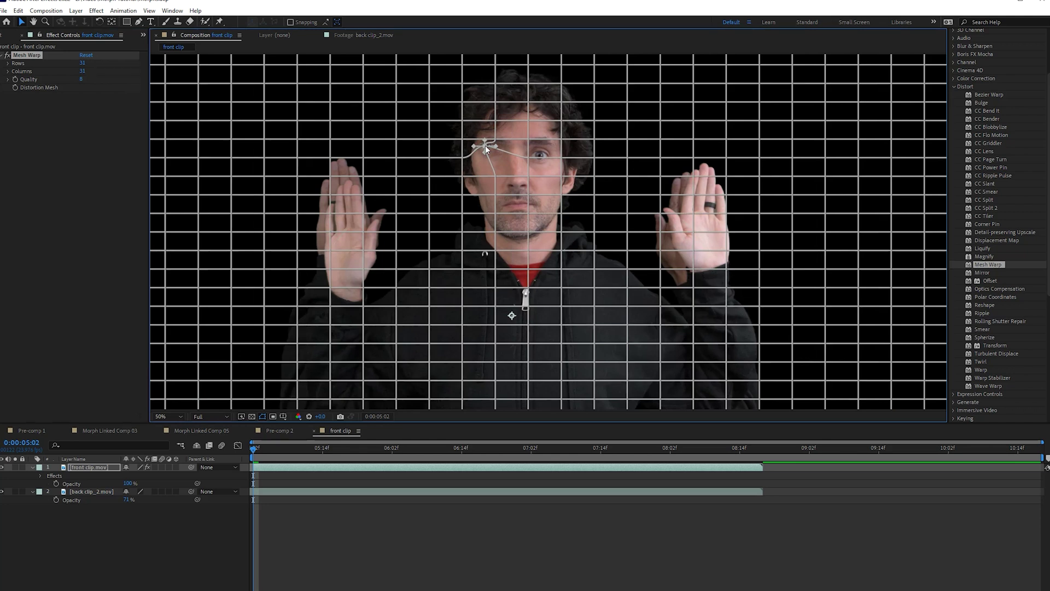
{"action": "key", "text": "ctrl+z"}
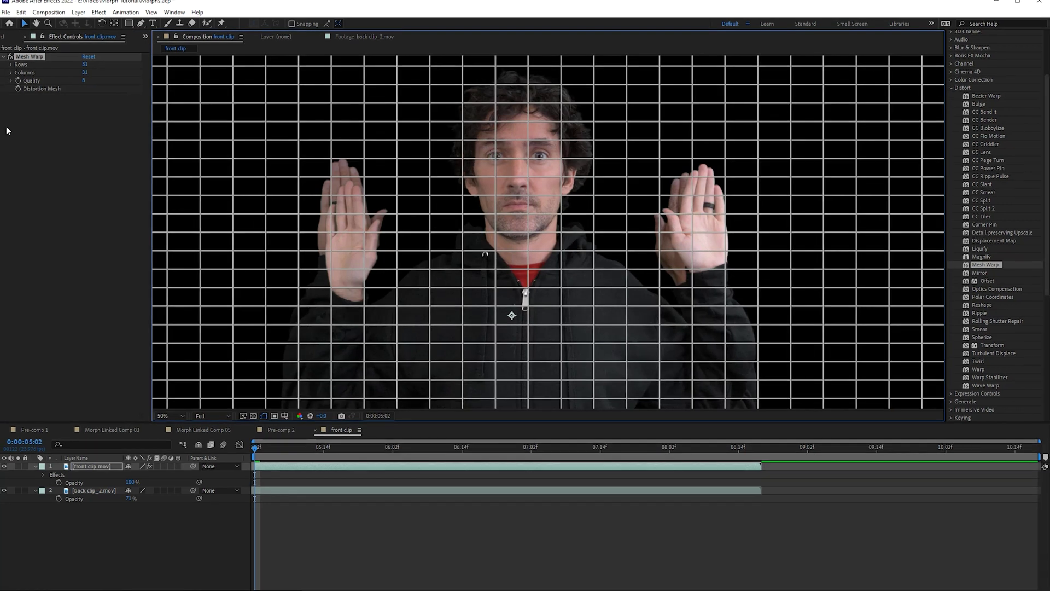
Keyframe the Distortion Mesh and select the mesh points around the right-side hand at 0:00:06:14.
{"action": "left_click", "coordinate": [17, 89]}
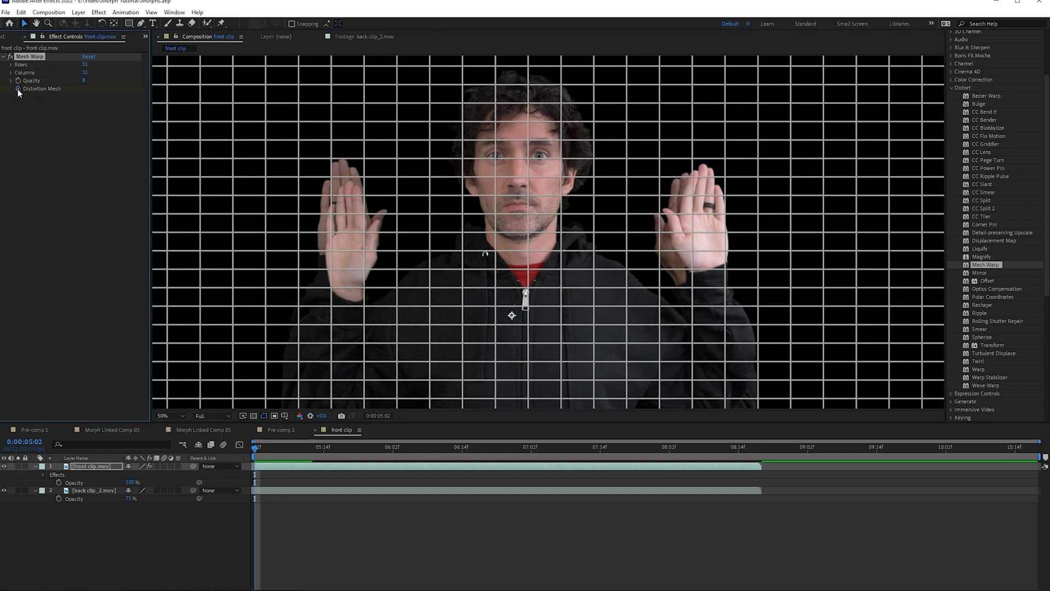
{"action": "left_click_drag", "start_coordinate": [400, 447], "coordinate": [462, 450]}
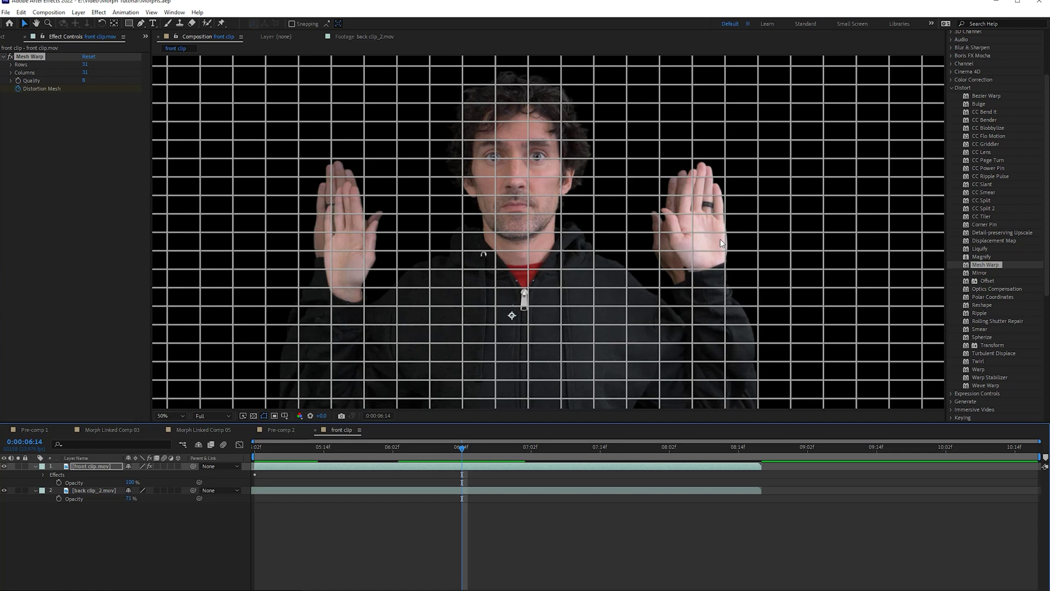
{"action": "left_click", "coordinate": [660, 213]}
{"action": "left_click", "coordinate": [659, 232], "text": "shift"}
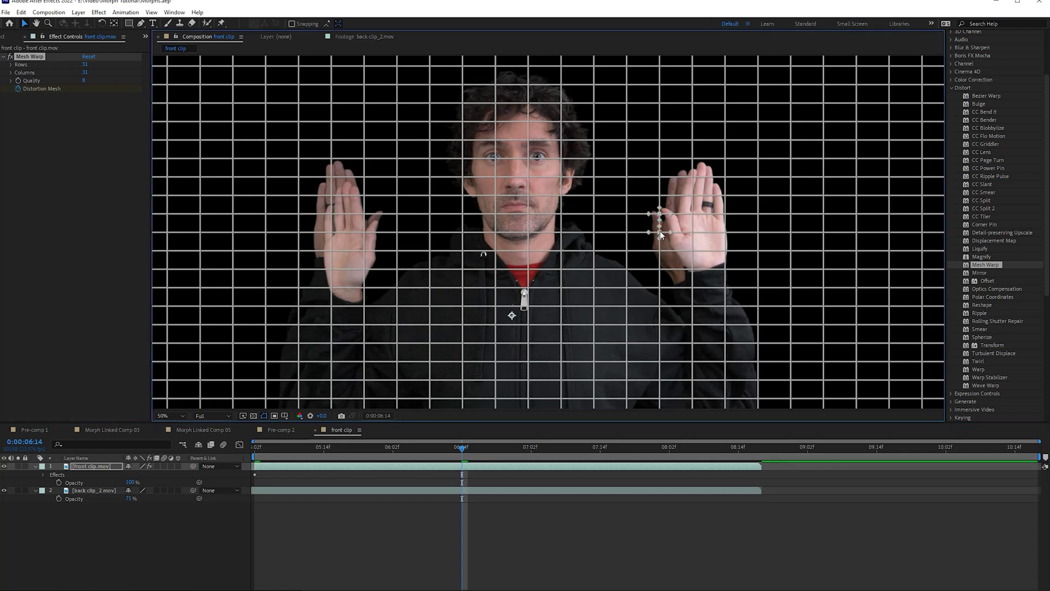
{"action": "left_click", "coordinate": [660, 251], "text": "shift"}
{"action": "left_click", "coordinate": [660, 269], "text": "shift"}
{"action": "left_click", "coordinate": [693, 287], "text": "shift"}
{"action": "left_click", "coordinate": [726, 287], "text": "shift"}
{"action": "left_click", "coordinate": [726, 268], "text": "shift"}
{"action": "left_click", "coordinate": [725, 251], "text": "shift"}
{"action": "left_click", "coordinate": [693, 232], "text": "shift"}
{"action": "left_click", "coordinate": [660, 196], "text": "shift"}
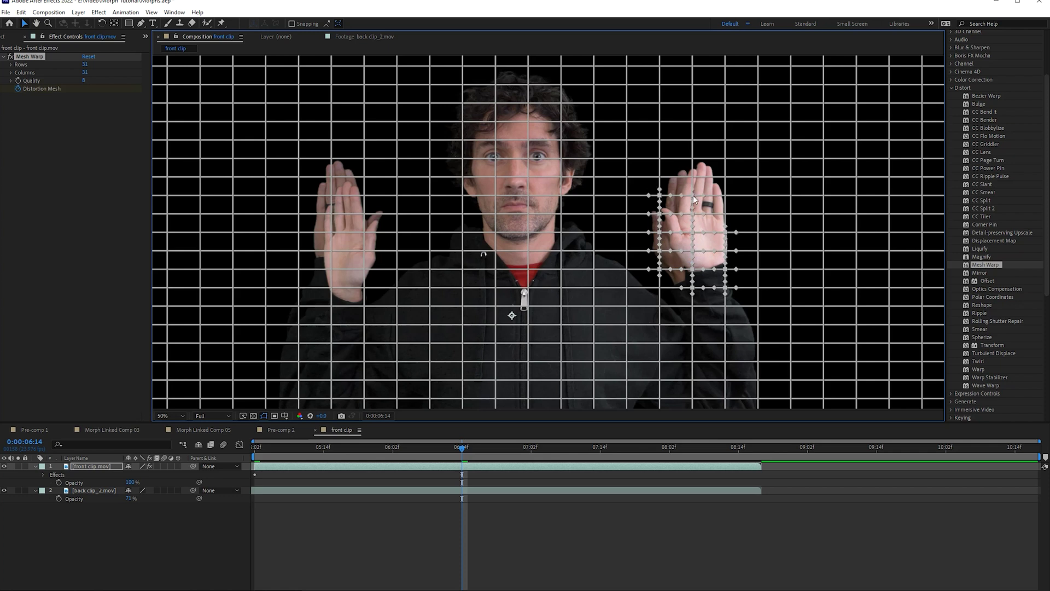
{"action": "left_click", "coordinate": [693, 159], "text": "shift"}
{"action": "left_click", "coordinate": [726, 159], "text": "shift"}
{"action": "left_click", "coordinate": [726, 177], "text": "shift"}
{"action": "left_click", "coordinate": [725, 213], "text": "shift"}
{"action": "left_click", "coordinate": [759, 268], "text": "shift"}
{"action": "left_click", "coordinate": [758, 232], "text": "shift"}
{"action": "left_click", "coordinate": [758, 195], "text": "shift"}
{"action": "left_click", "coordinate": [758, 177], "text": "shift"}
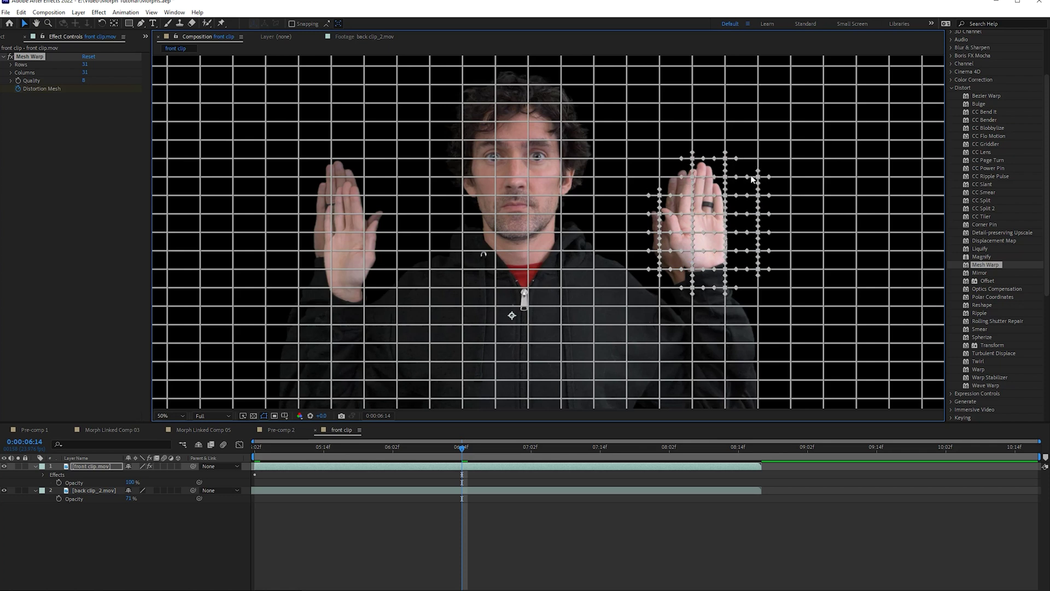
{"action": "left_click", "coordinate": [725, 196], "text": "shift"}
Shift the hand's mesh points left, then zoom in and bend a grid line along the hand's edge.
{"action": "left_click_drag", "start_coordinate": [723, 198], "coordinate": [713, 203]}
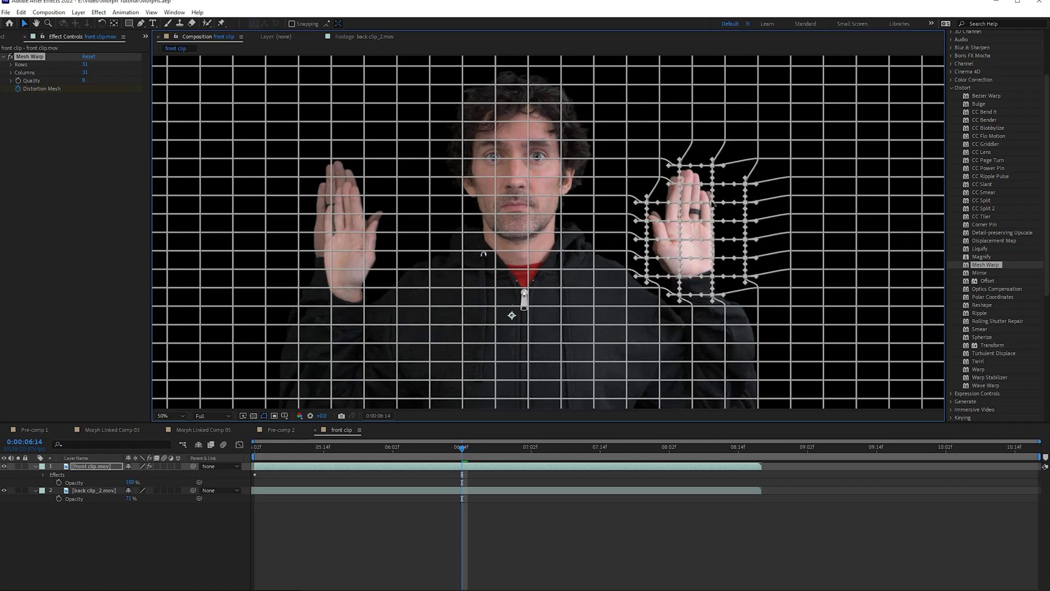
{"action": "left_click_drag", "start_coordinate": [713, 203], "coordinate": [712, 203]}
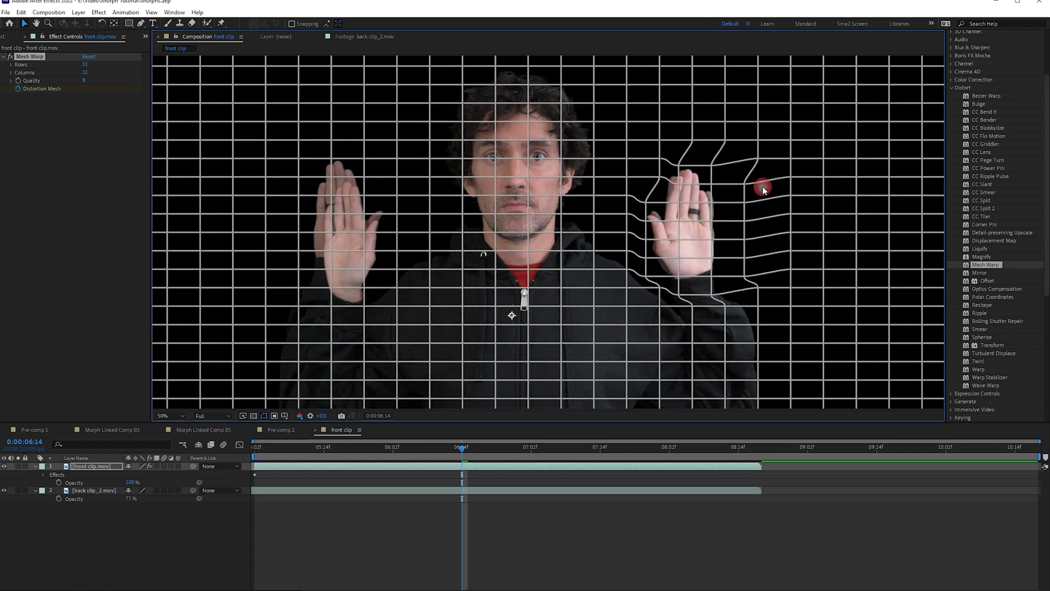
{"action": "left_click", "coordinate": [647, 219]}
{"action": "scroll", "coordinate": [647, 219], "scroll_direction": "up", "scroll_amount": 4}
{"action": "left_click_drag", "start_coordinate": [830, 214], "coordinate": [538, 233]}
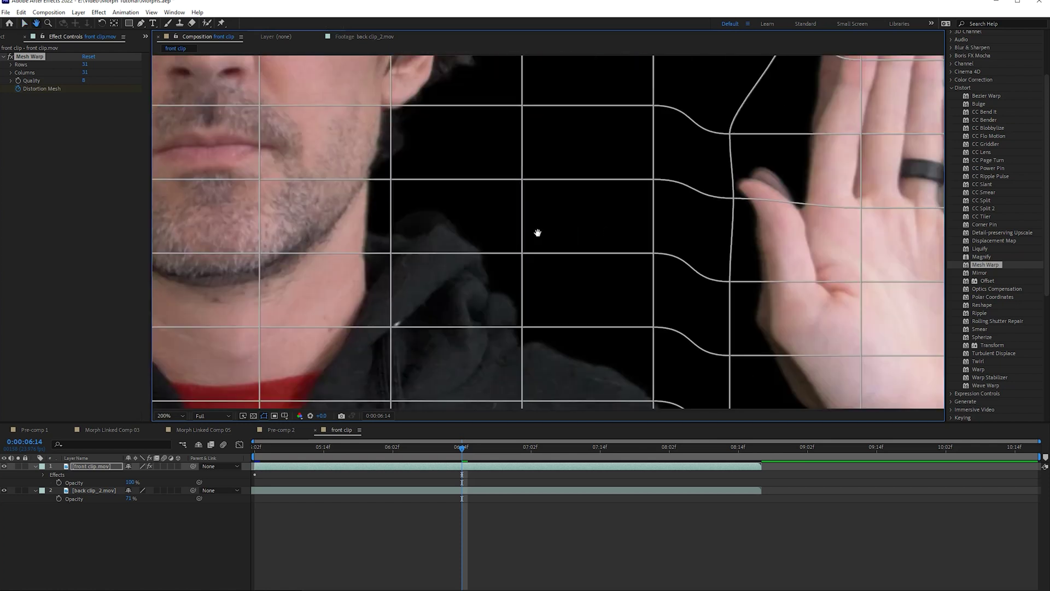
{"action": "left_click_drag", "start_coordinate": [621, 233], "coordinate": [521, 229]}
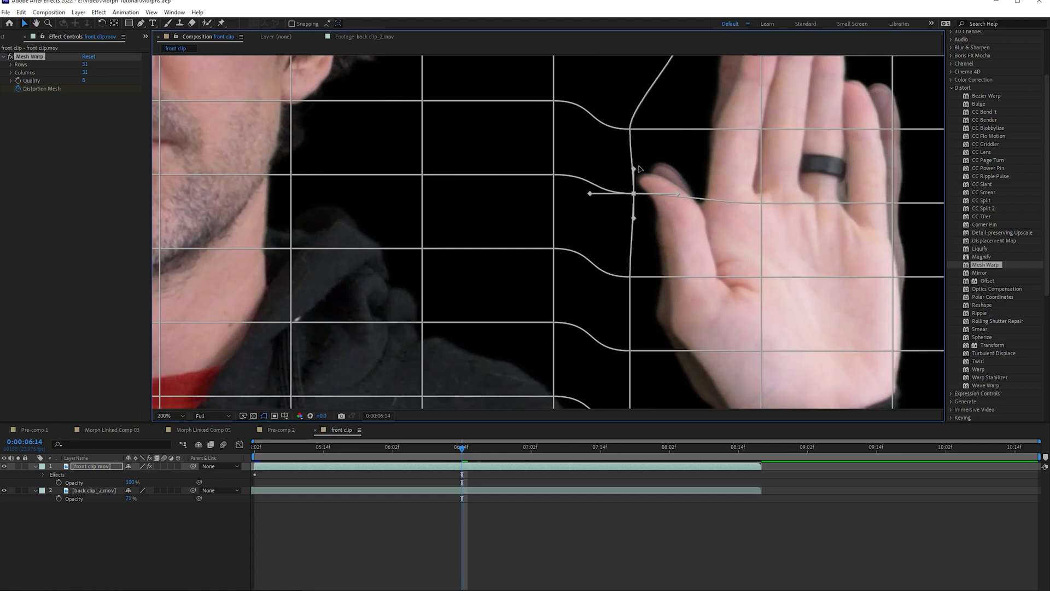
{"action": "left_click_drag", "start_coordinate": [637, 166], "coordinate": [645, 154]}
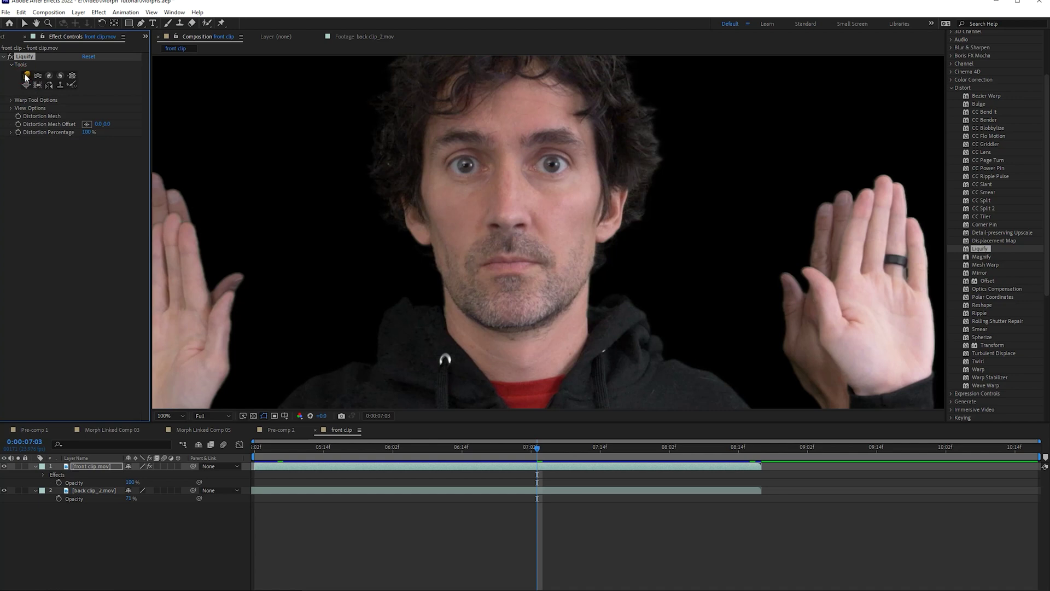
Keyframe Liquify's Distortion Mesh at 0:00:05:15, then push the right hoodie shoulder up at 0:00:07:02.
{"action": "left_click", "coordinate": [10, 100]}
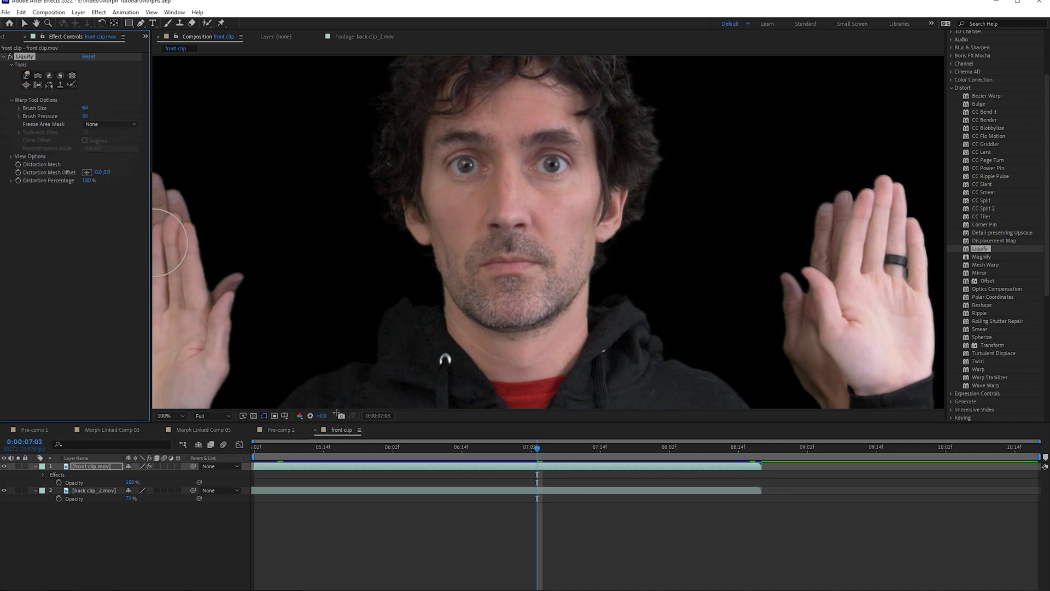
{"action": "left_click", "coordinate": [327, 454]}
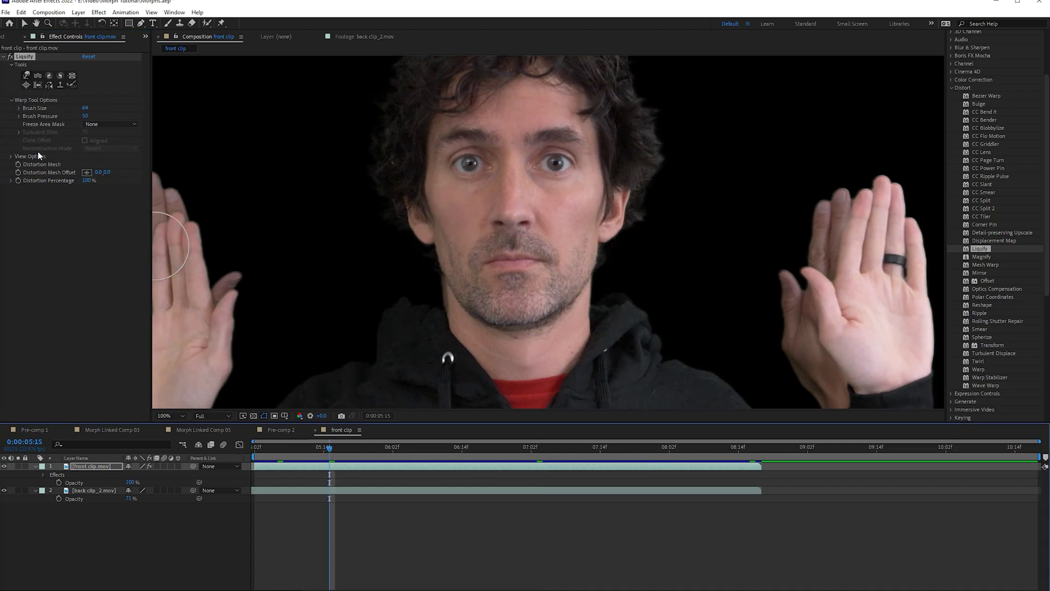
{"action": "left_click", "coordinate": [17, 164]}
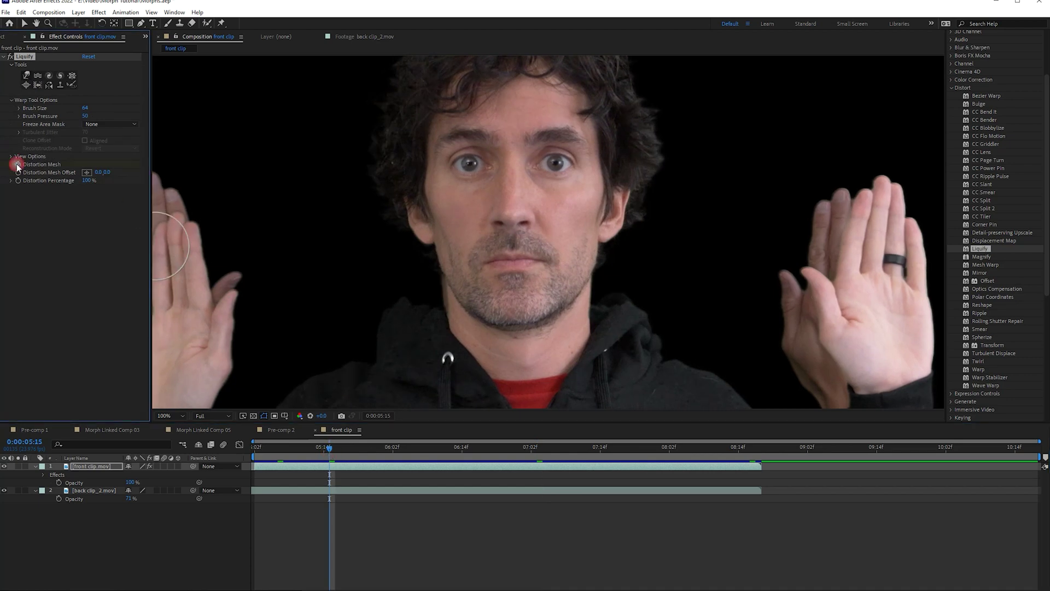
{"action": "left_click", "coordinate": [529, 449]}
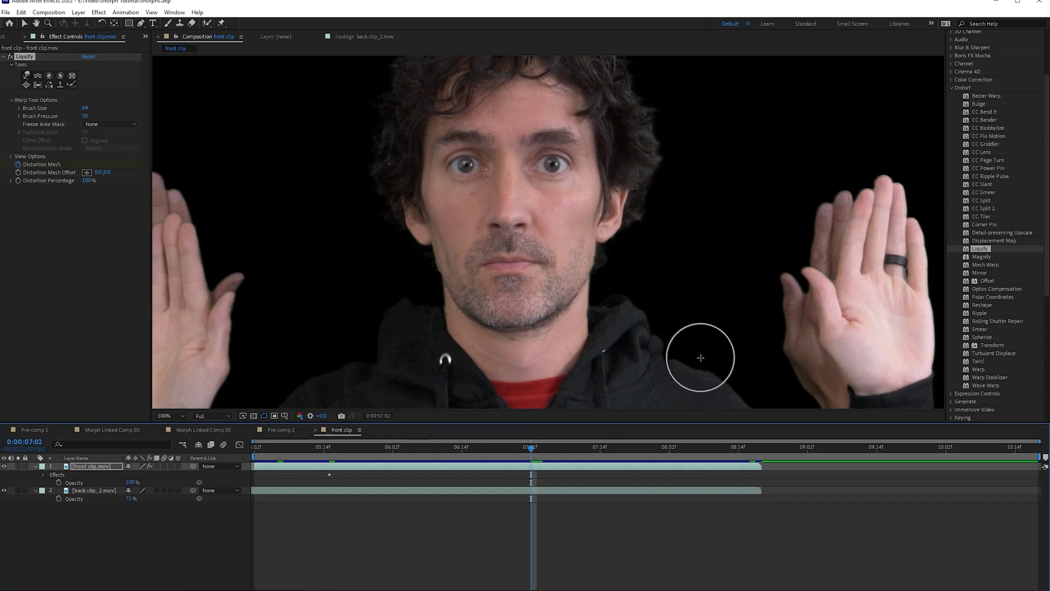
{"action": "mouse_move", "coordinate": [701, 357]}
{"action": "left_mouse_down"}
{"action": "mouse_move", "coordinate": [657, 357]}
{"action": "mouse_move", "coordinate": [618, 301]}
{"action": "mouse_move", "coordinate": [672, 372]}
{"action": "mouse_move", "coordinate": [699, 377]}
{"action": "left_mouse_up"}
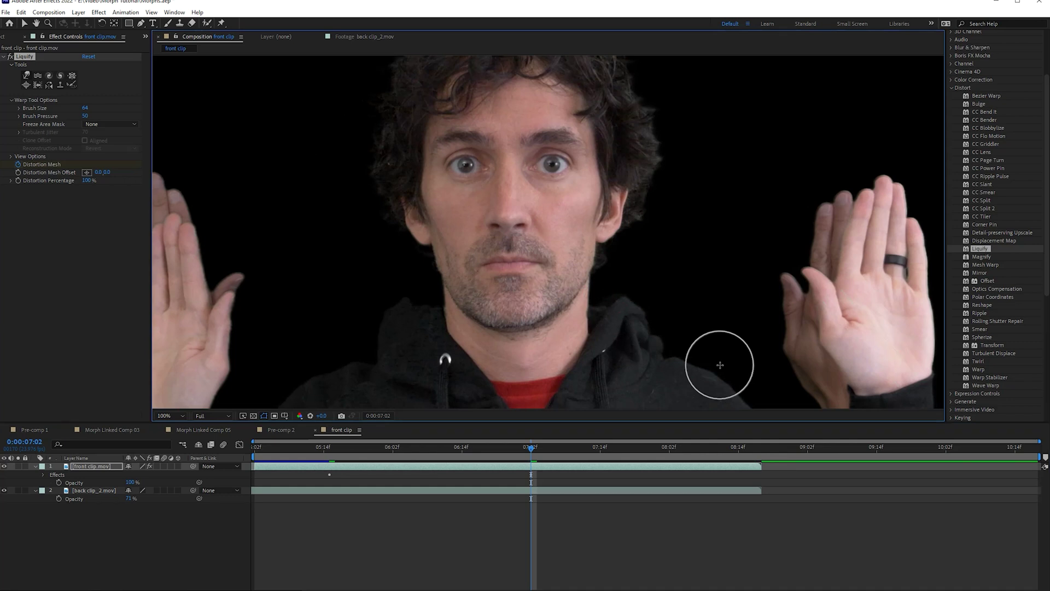
{"action": "key", "text": "comma"}
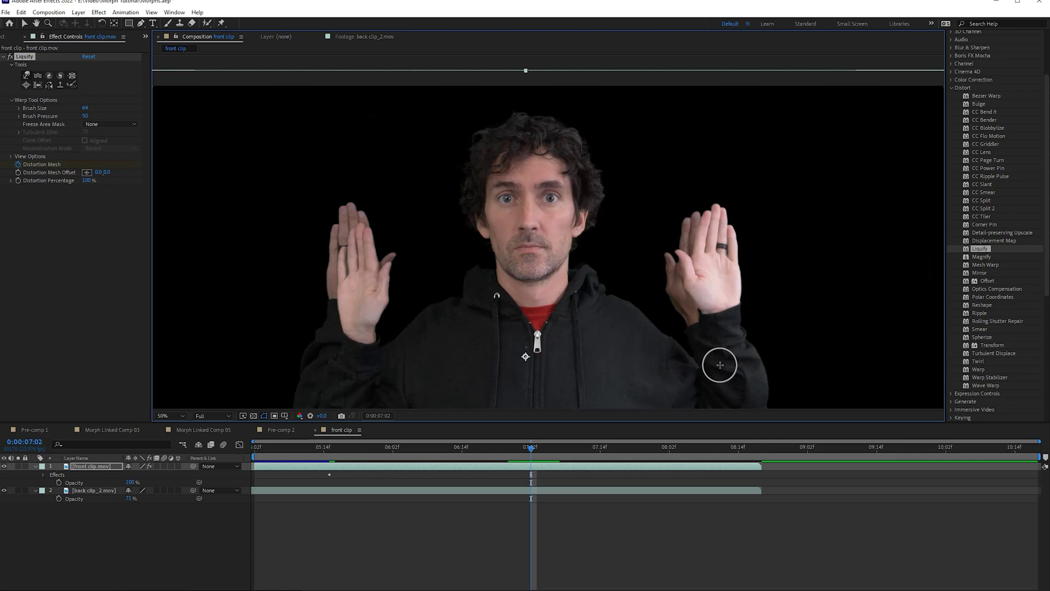
At 0:00:05:15, pucker the face slightly with a Liquify brush enlarged to about 230.
{"action": "left_click", "coordinate": [72, 75]}
{"action": "left_click", "coordinate": [330, 454]}
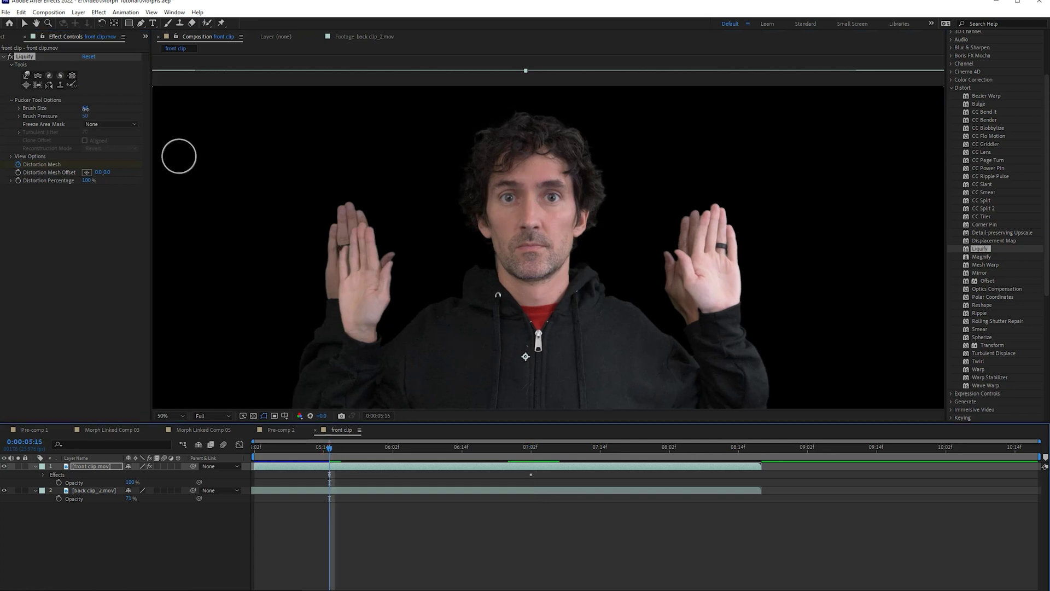
{"action": "left_click_drag", "start_coordinate": [86, 108], "coordinate": [157, 105]}
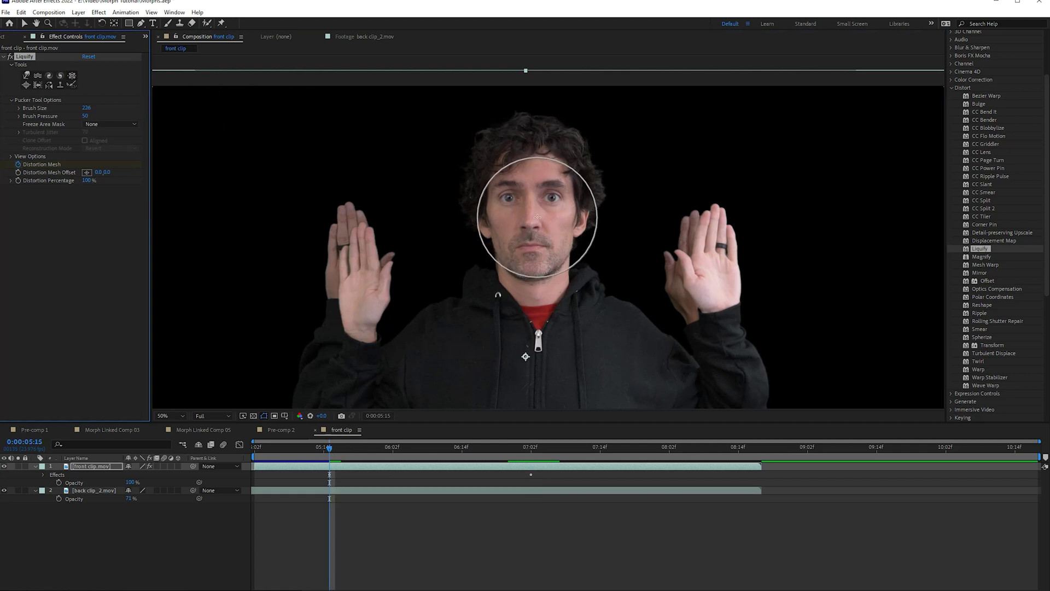
{"action": "left_click_drag", "start_coordinate": [533, 217], "coordinate": [533, 217]}
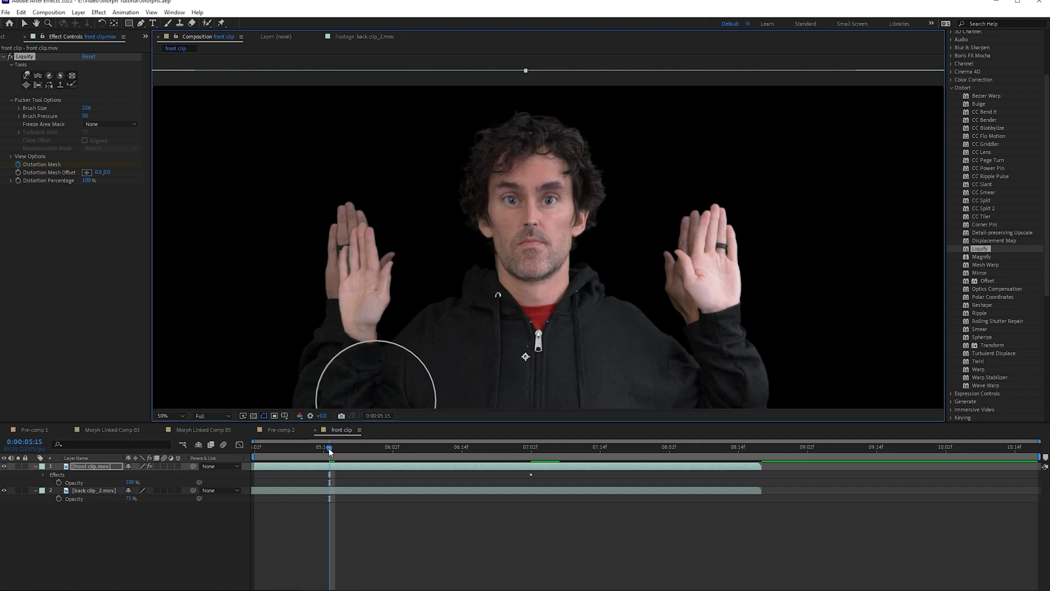
{"action": "mouse_move", "coordinate": [329, 449]}
{"action": "left_mouse_down"}
{"action": "mouse_move", "coordinate": [442, 433]}
{"action": "mouse_move", "coordinate": [528, 439]}
{"action": "left_mouse_up"}
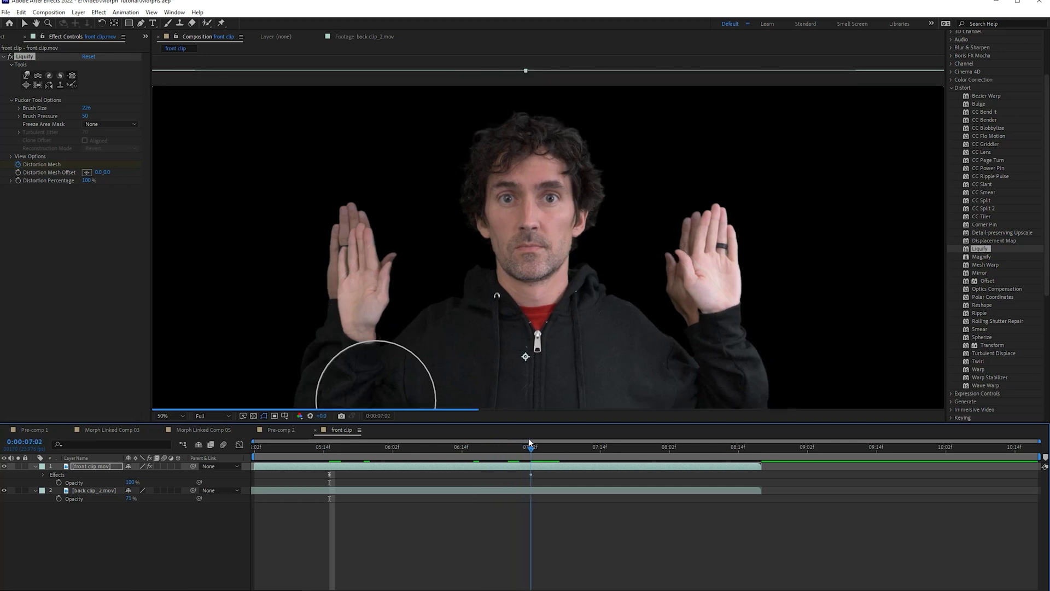
At 0:00:07:02, bloat the face with Liquify to enlarge the eyes and nose.
{"action": "left_click", "coordinate": [529, 438]}
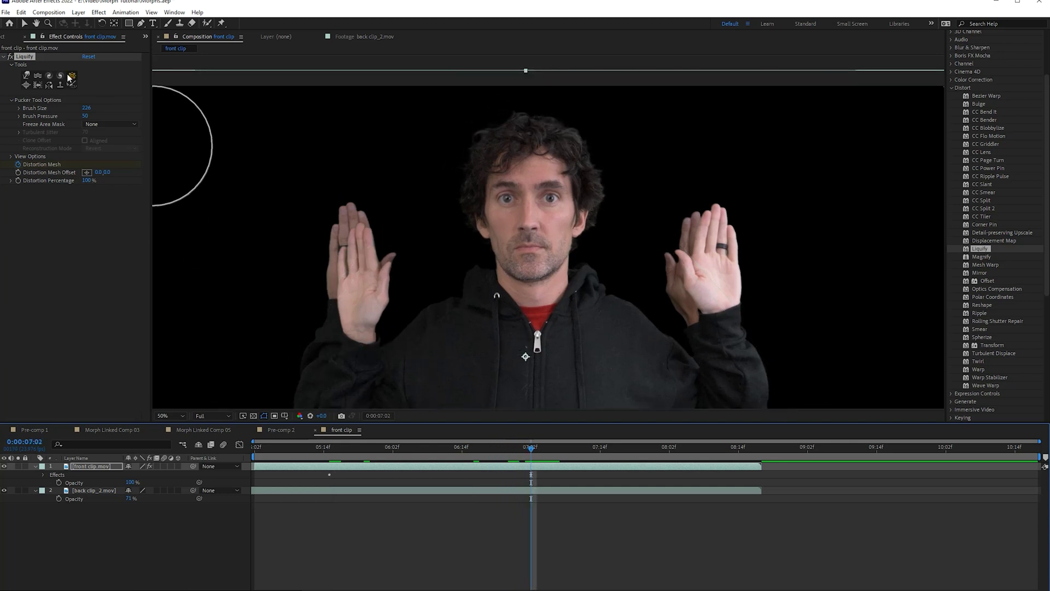
{"action": "left_click", "coordinate": [26, 84]}
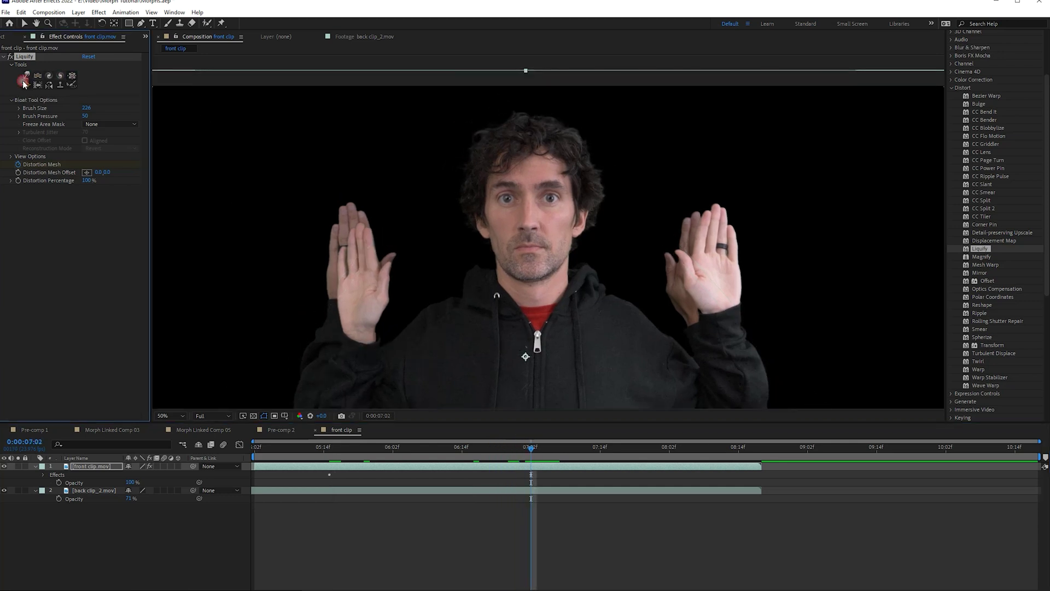
{"action": "left_click", "coordinate": [528, 210]}
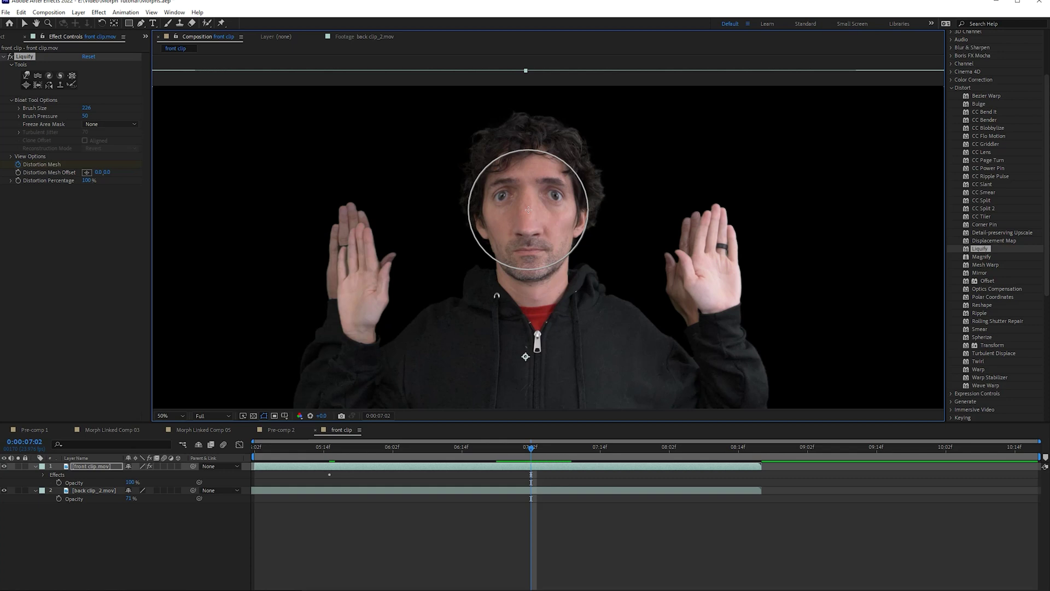
Pucker the zipper area with a small Liquify brush, then restore Brush Size 64 and scrub ahead.
{"action": "left_click", "coordinate": [71, 77]}
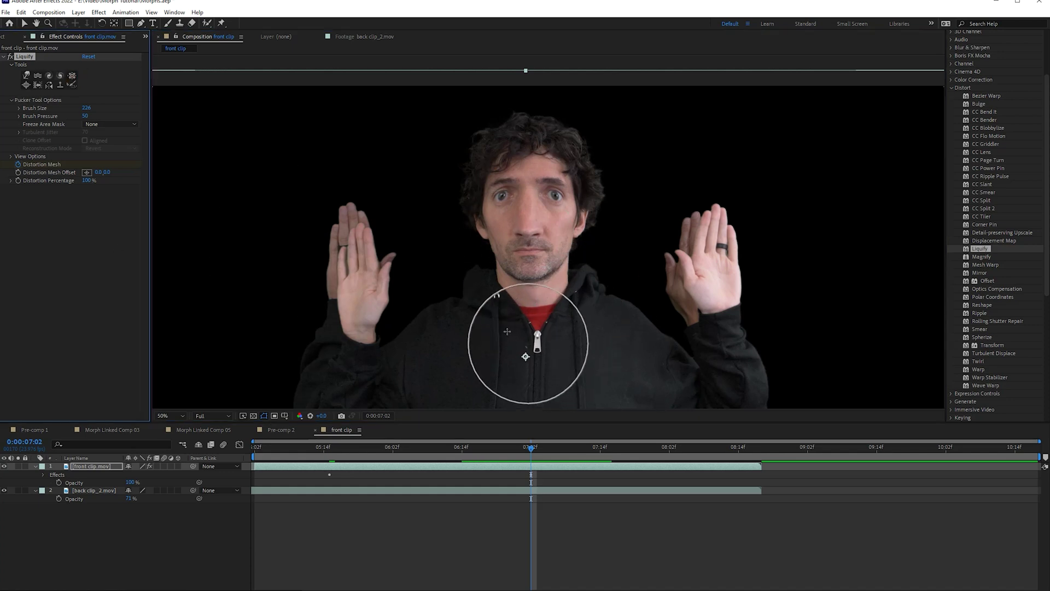
{"action": "left_click_drag", "start_coordinate": [86, 106], "coordinate": [21, 125]}
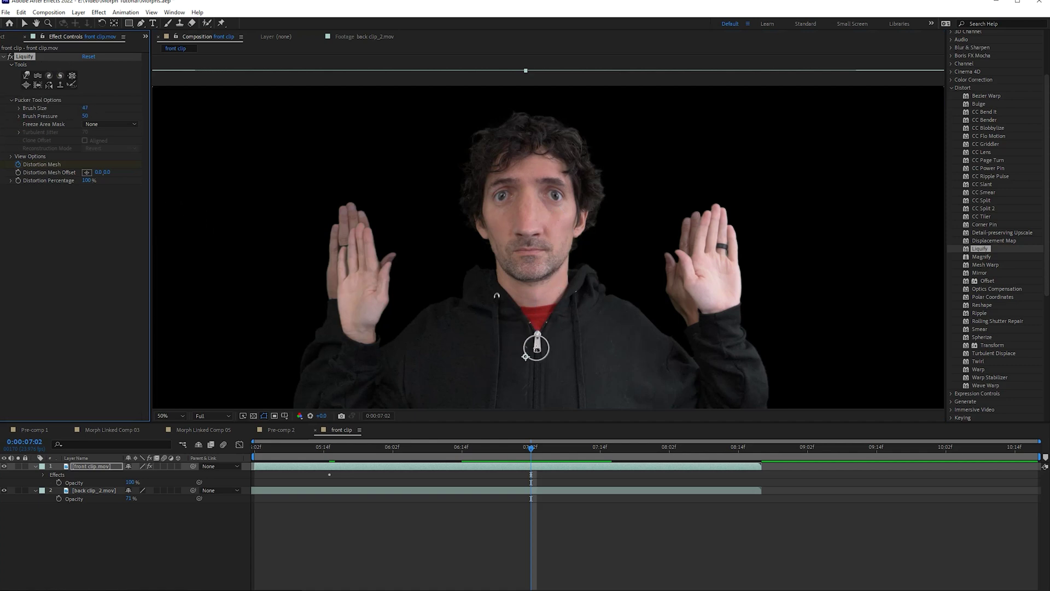
{"action": "left_click", "coordinate": [536, 344]}
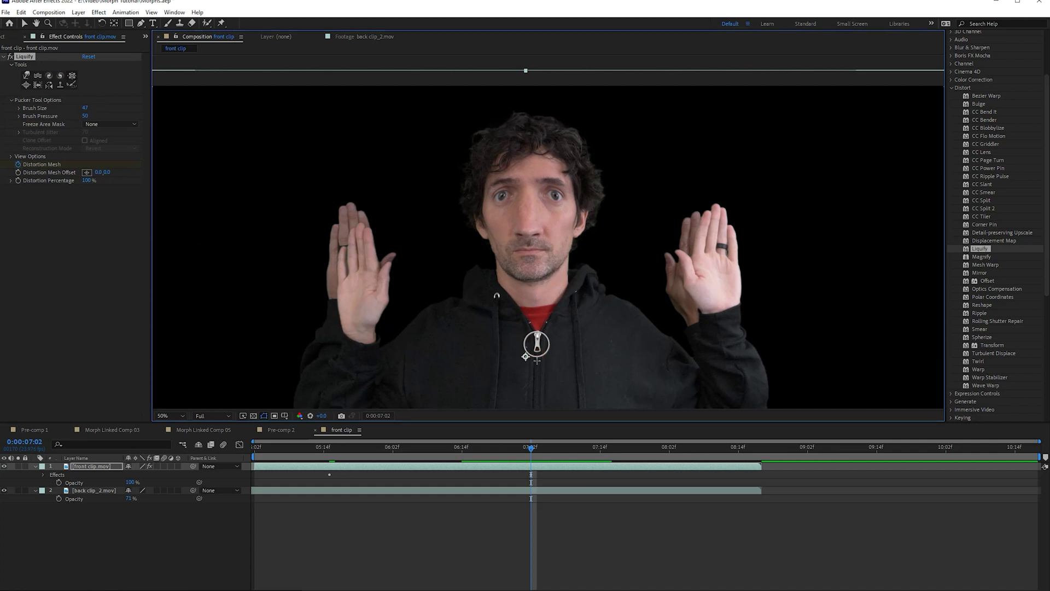
{"action": "left_click", "coordinate": [539, 407]}
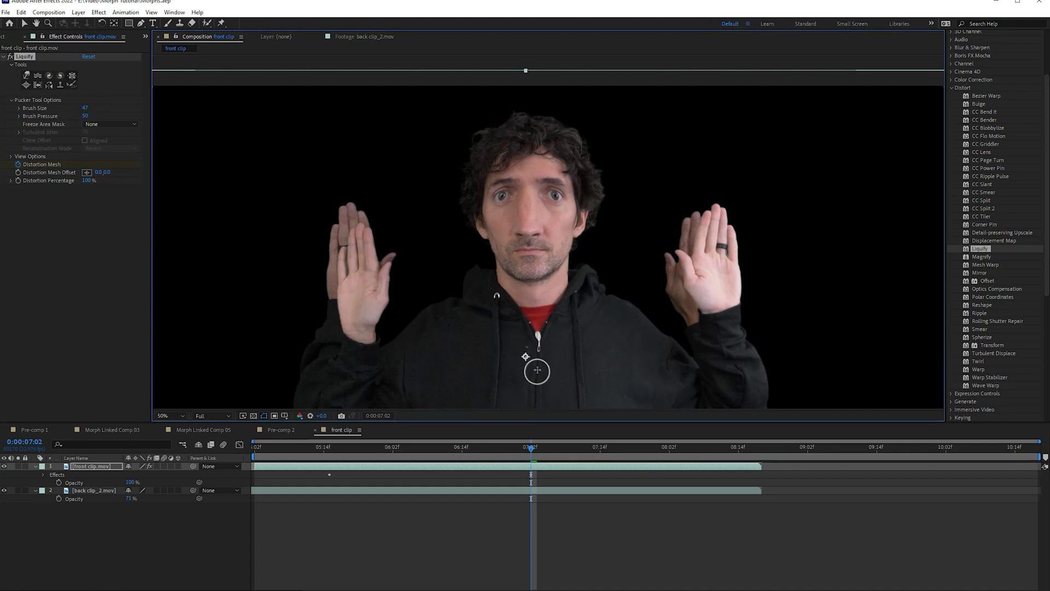
{"action": "left_click_drag", "start_coordinate": [85, 108], "coordinate": [94, 108]}
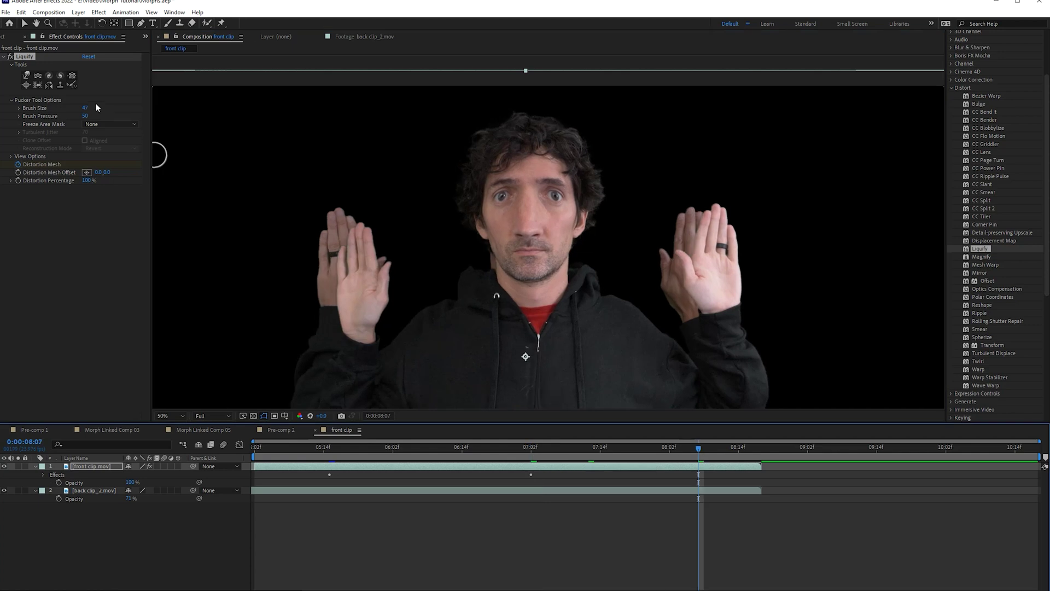
{"action": "left_click_drag", "start_coordinate": [529, 447], "coordinate": [697, 456]}
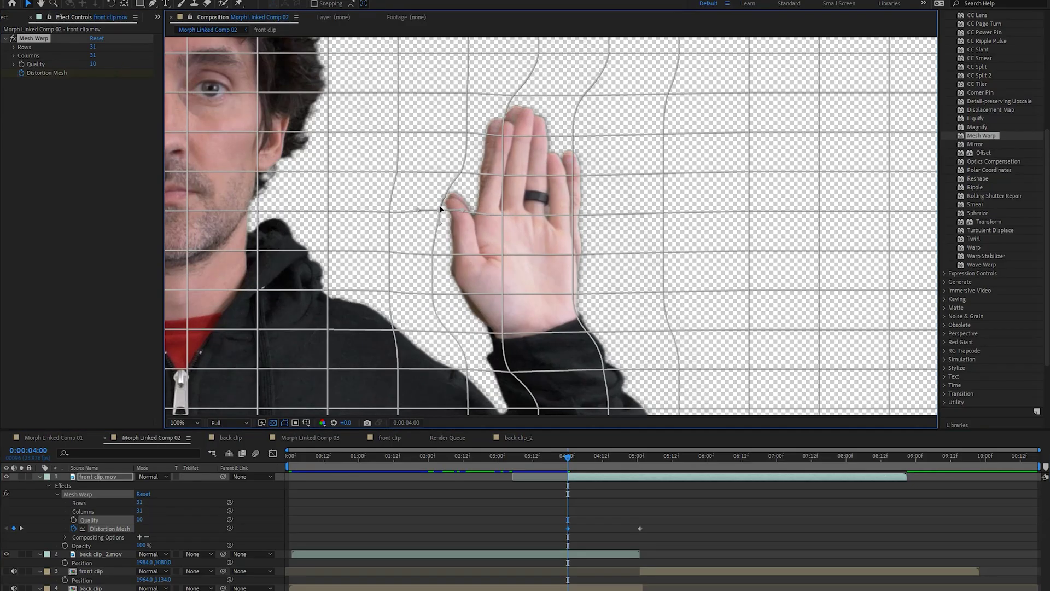
Drag Mesh Warp vertices along the sleeve edge, shoulder and arm outline to line up the raised arm.
{"action": "scroll", "coordinate": [503, 229], "scroll_direction": "up", "scroll_amount": 2}
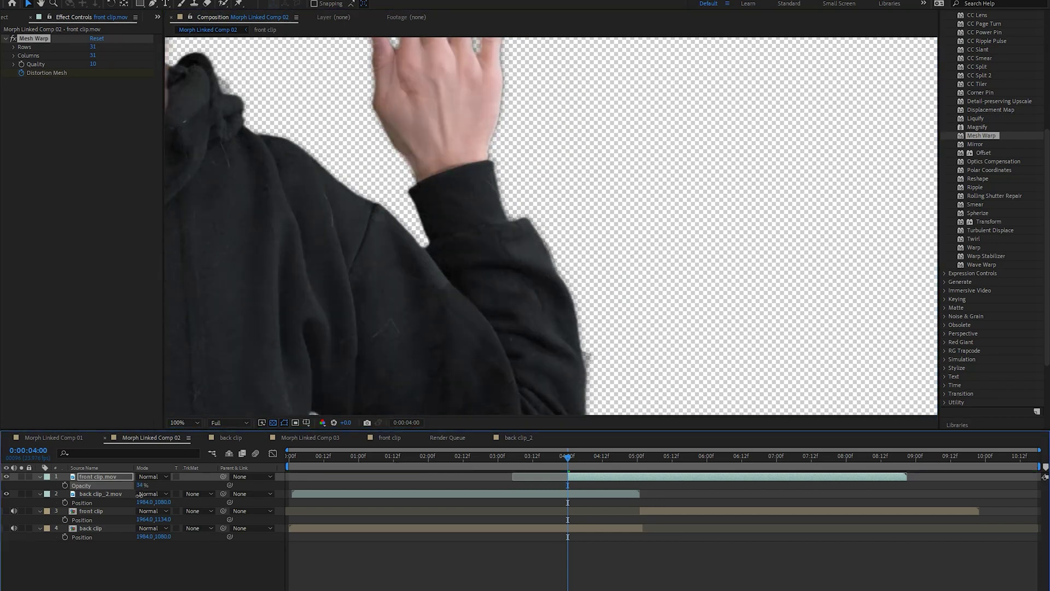
{"action": "left_click", "coordinate": [129, 495]}
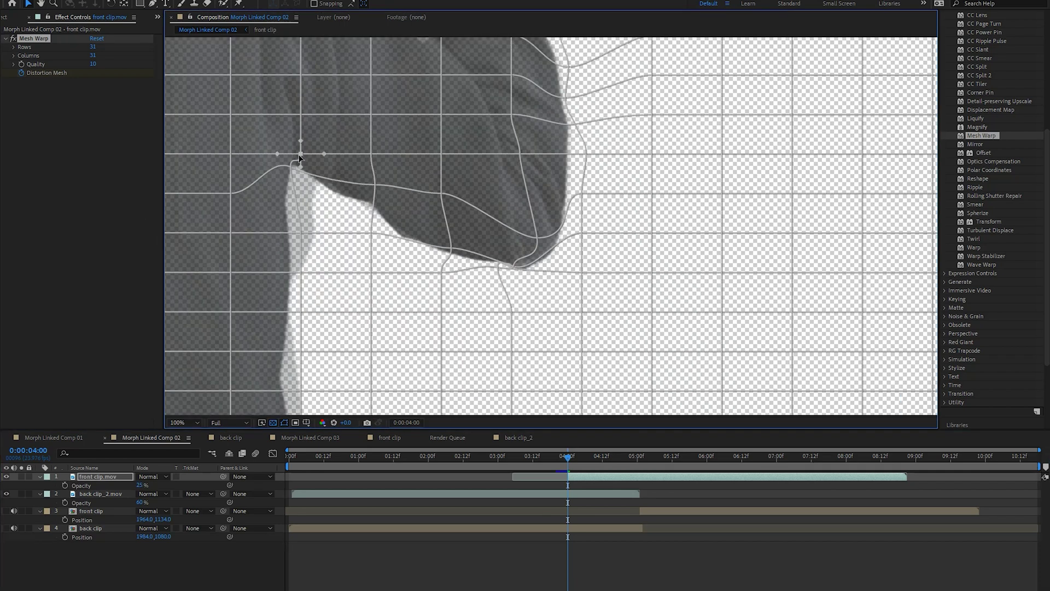
{"action": "left_click_drag", "start_coordinate": [299, 158], "coordinate": [283, 149]}
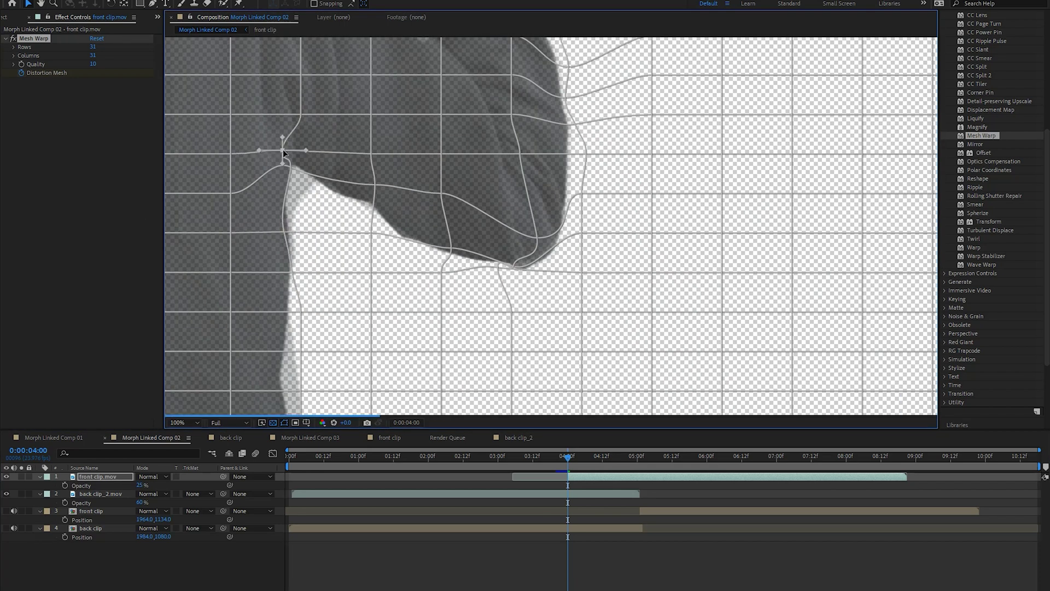
{"action": "left_click", "coordinate": [301, 356]}
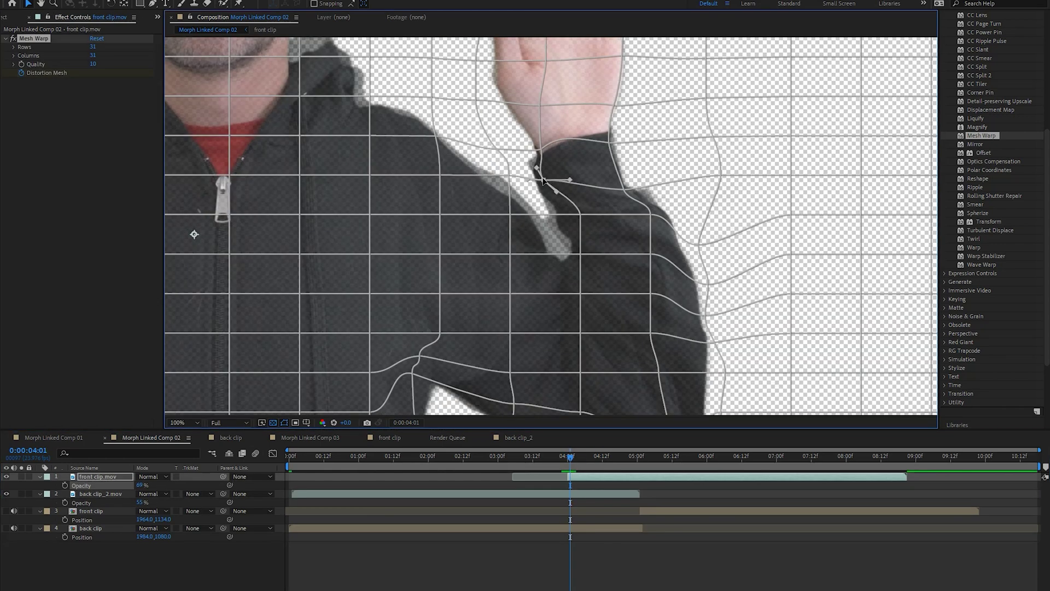
{"action": "left_click_drag", "start_coordinate": [555, 178], "coordinate": [560, 235]}
{"action": "left_click_drag", "start_coordinate": [440, 176], "coordinate": [476, 196]}
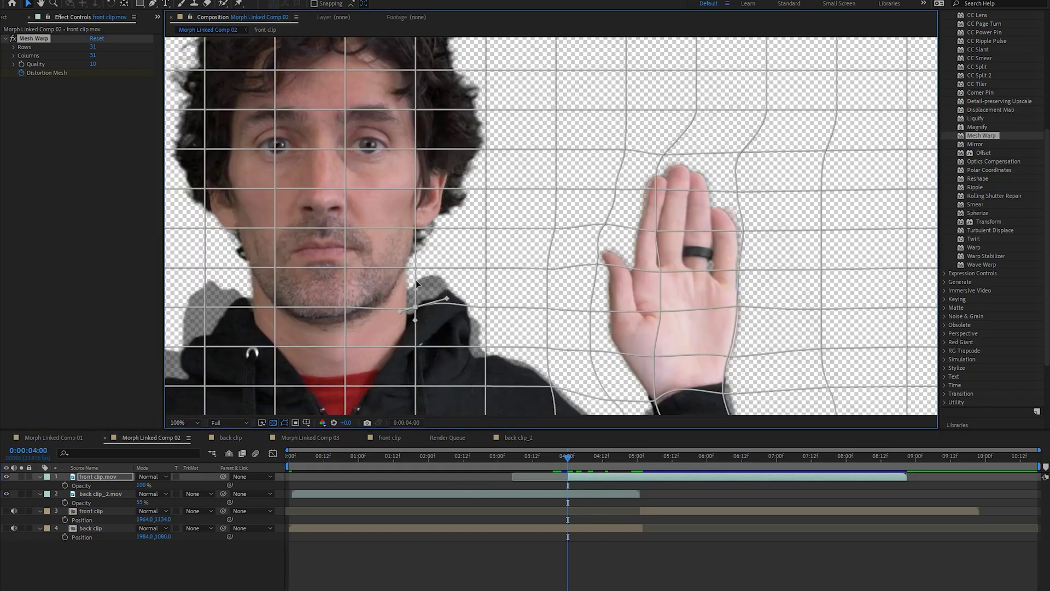
{"action": "left_click_drag", "start_coordinate": [416, 280], "coordinate": [435, 278]}
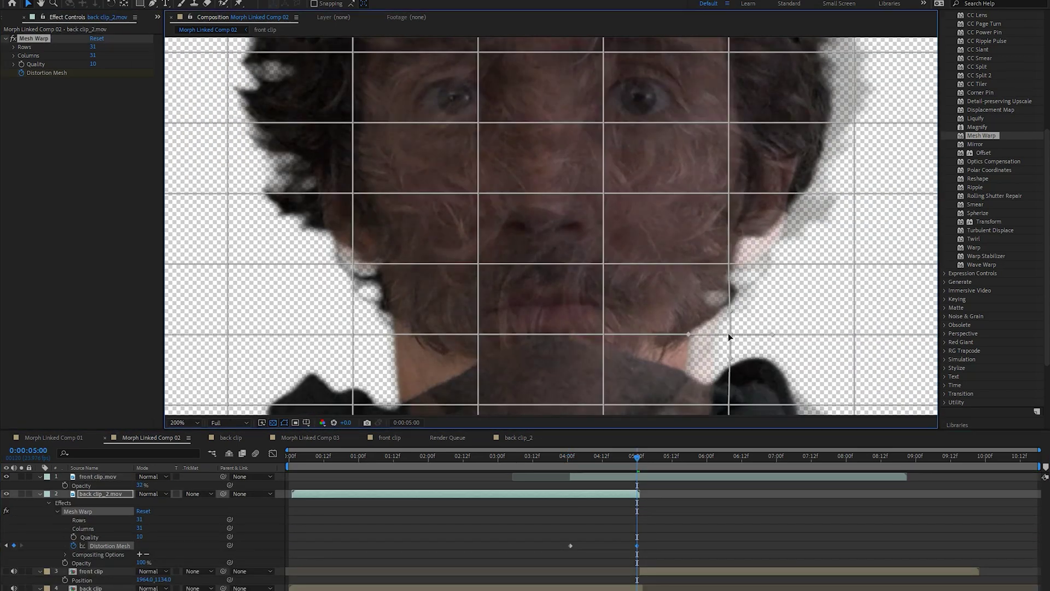
Pull the back clip's jaw and hairline mesh points, then try the Color blend mode.
{"action": "left_click_drag", "start_coordinate": [630, 356], "coordinate": [691, 356]}
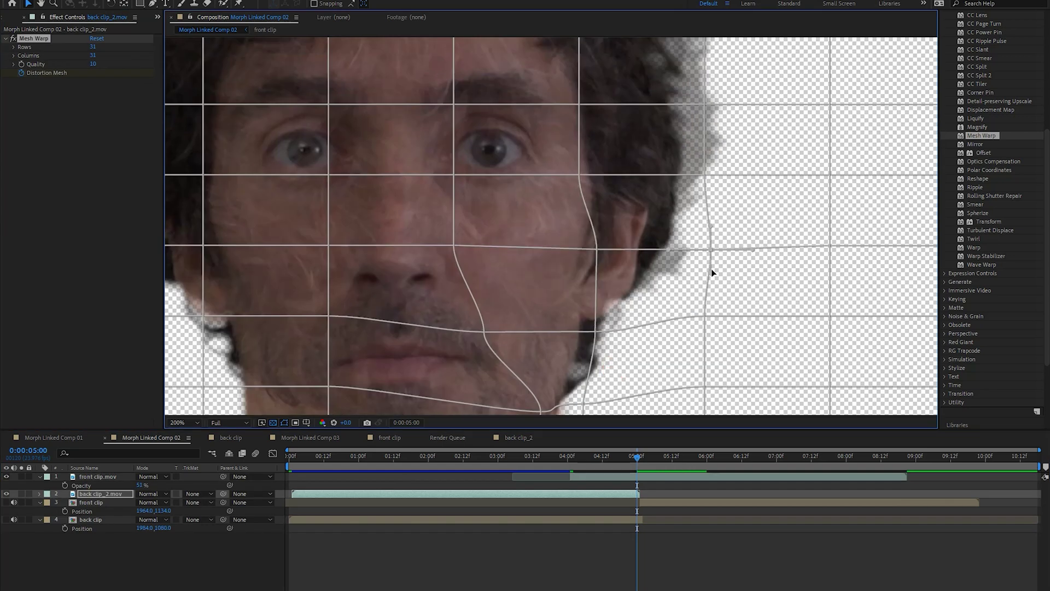
{"action": "left_click", "coordinate": [701, 181]}
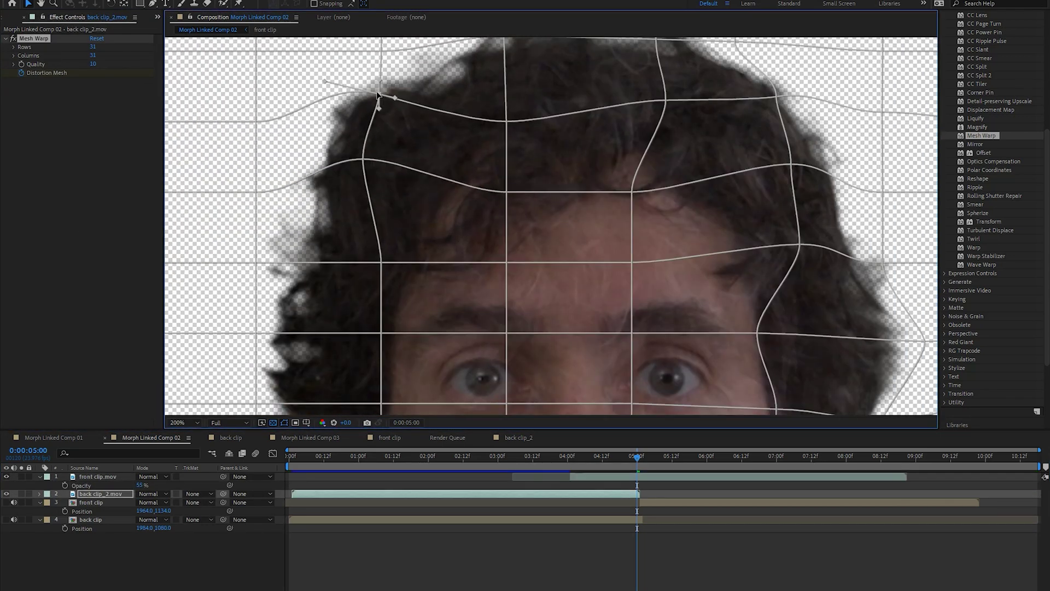
{"action": "left_click", "coordinate": [154, 476]}
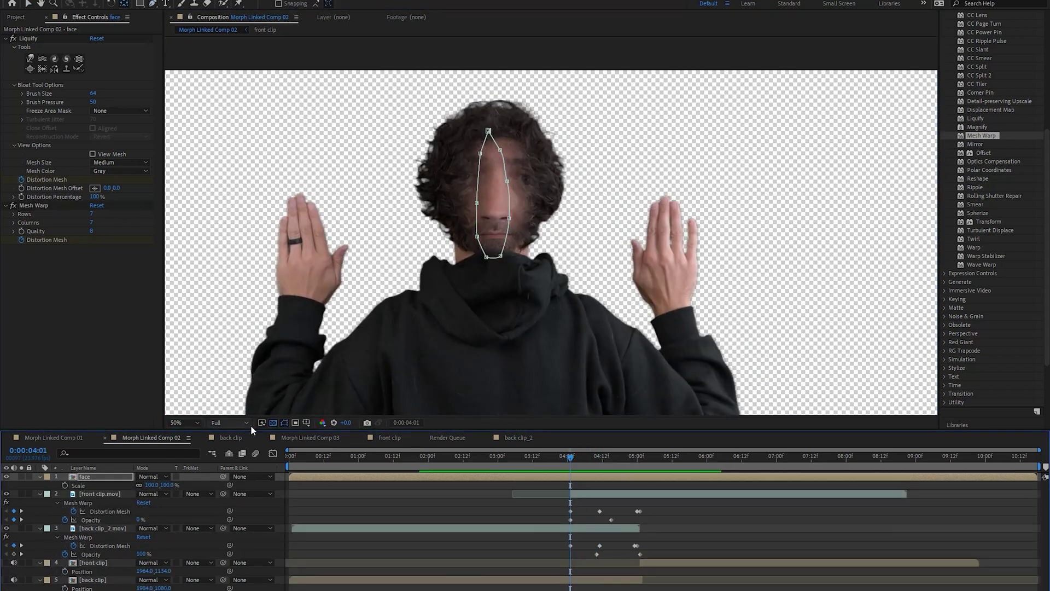
Free-transform the face mask to reshape it and scrub through the morph to check the face blend.
{"action": "double_click", "coordinate": [490, 253]}
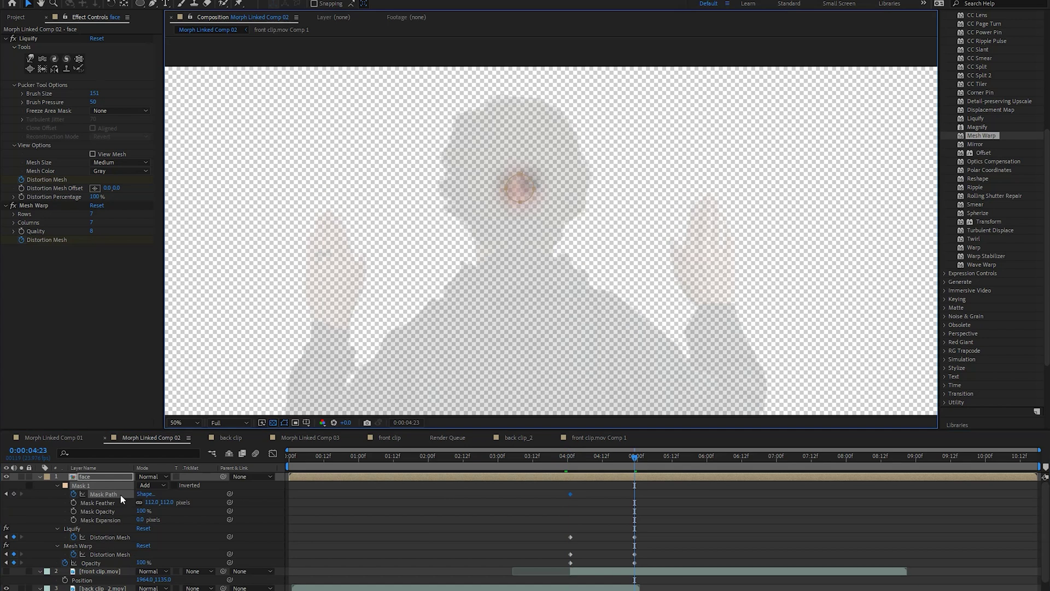
{"action": "left_click_drag", "start_coordinate": [568, 458], "coordinate": [616, 459]}
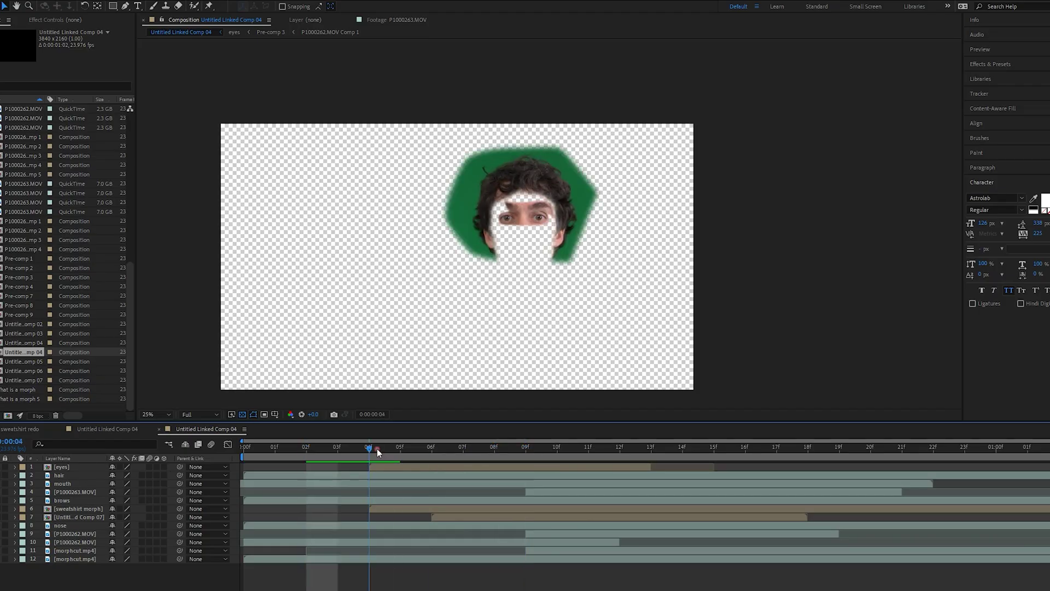
{"action": "left_click", "coordinate": [65, 550]}
{"action": "key", "text": "Home"}
{"action": "left_click", "coordinate": [245, 484]}
{"action": "left_click_drag", "start_coordinate": [403, 459], "coordinate": [621, 458]}
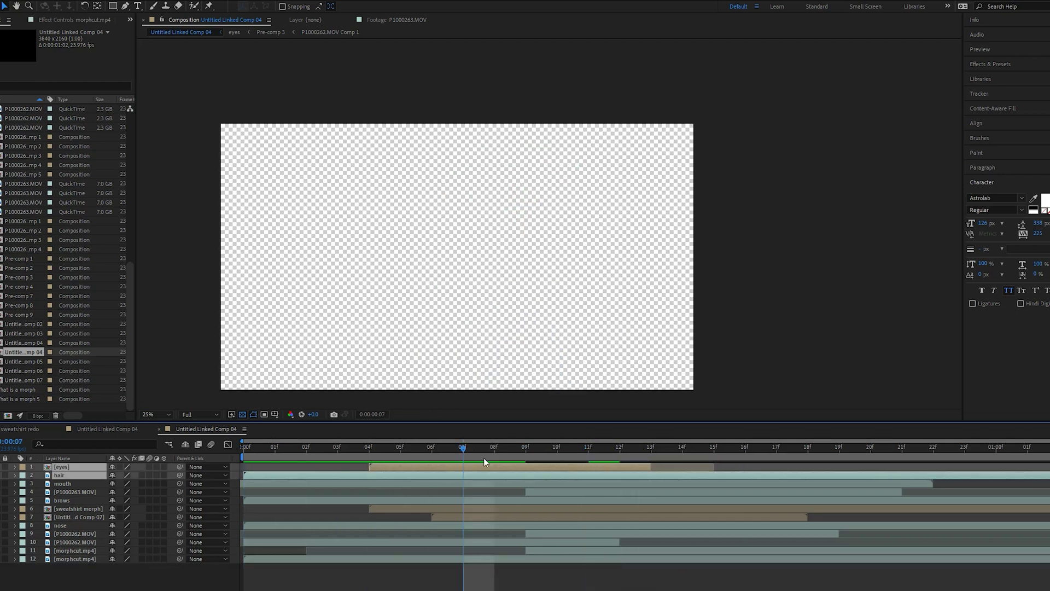
{"action": "left_click_drag", "start_coordinate": [484, 463], "coordinate": [912, 468]}
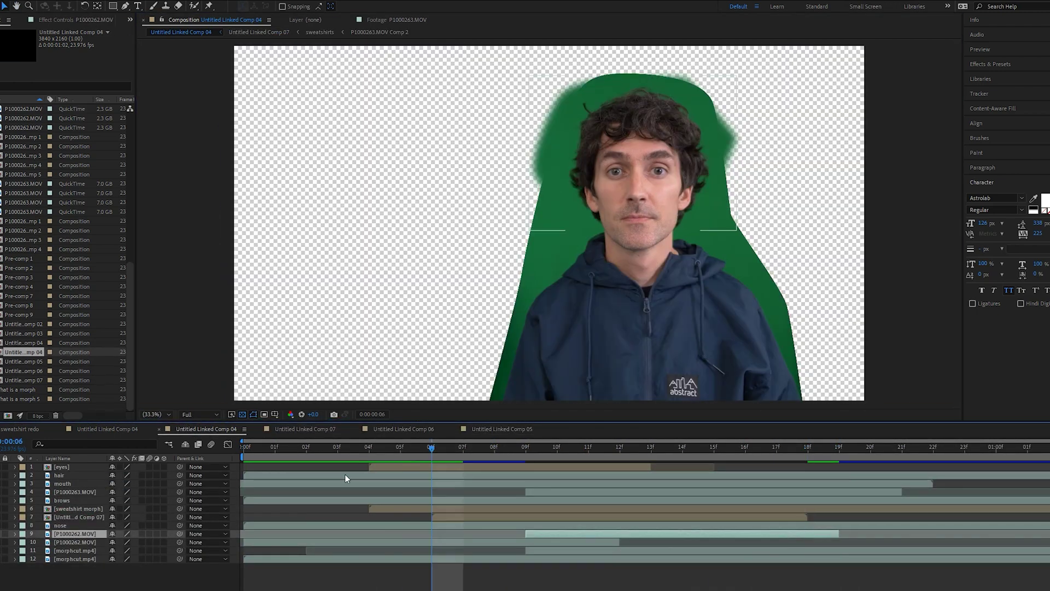
{"action": "left_click_drag", "start_coordinate": [430, 447], "coordinate": [460, 456]}
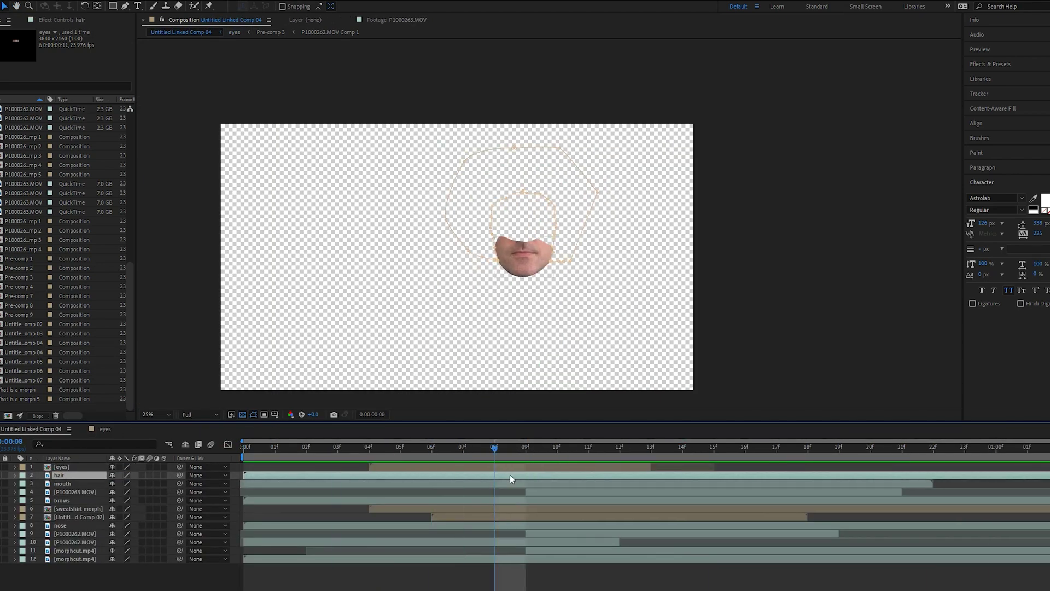
{"action": "left_click_drag", "start_coordinate": [446, 451], "coordinate": [562, 467]}
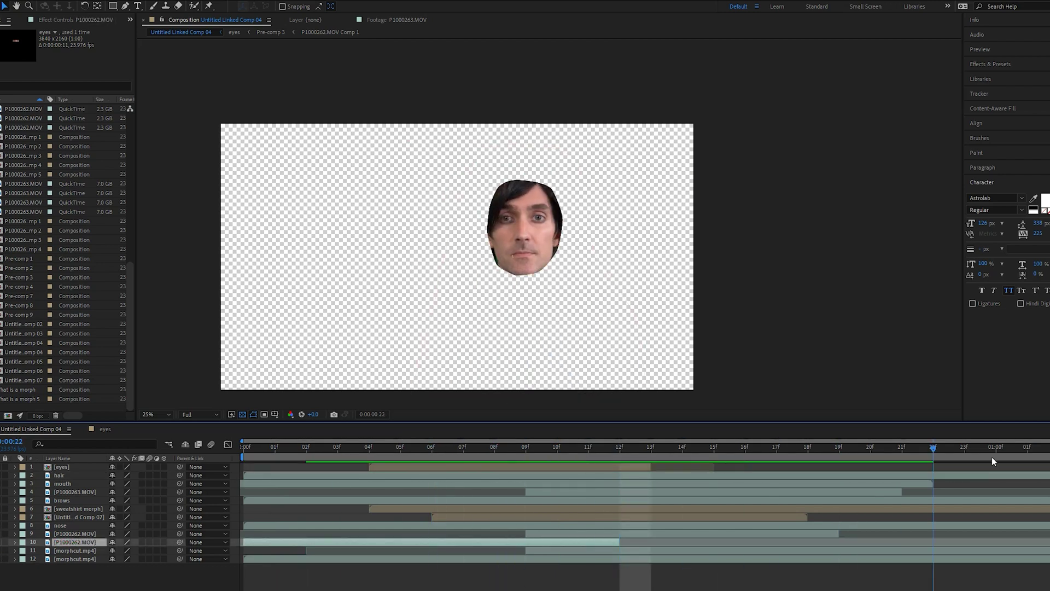
{"action": "left_click", "coordinate": [244, 450]}
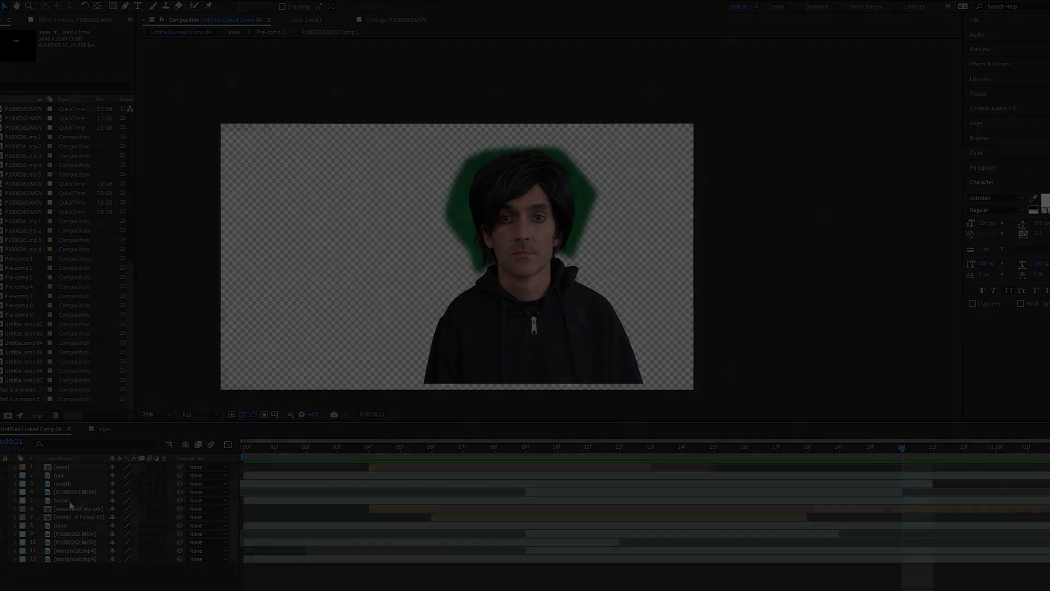